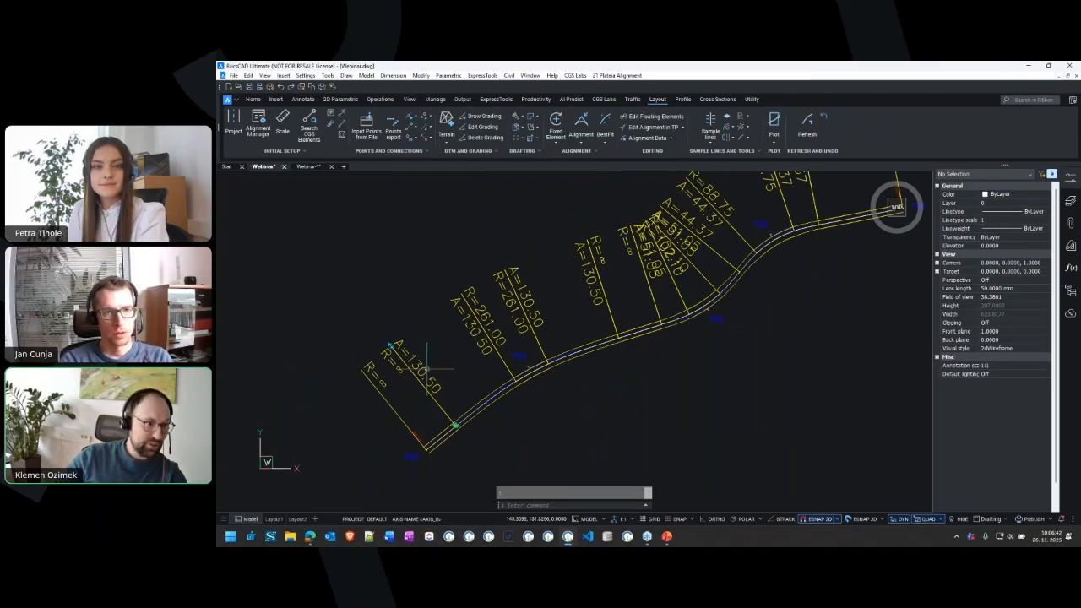
Inspect the A=130.50 main element label near the start of the alignment, then clear the selection
{"action": "left_click", "coordinate": [432, 365]}
{"action": "middle_click_drag", "start_coordinate": [434, 366], "coordinate": [473, 384]}
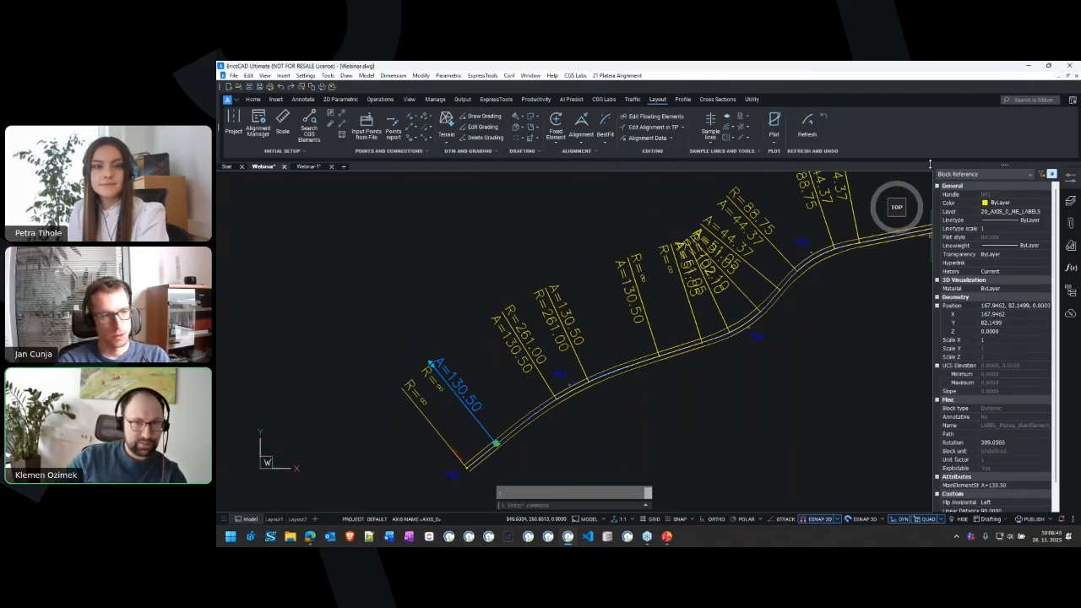
{"action": "middle_click_drag", "start_coordinate": [521, 333], "coordinate": [578, 298]}
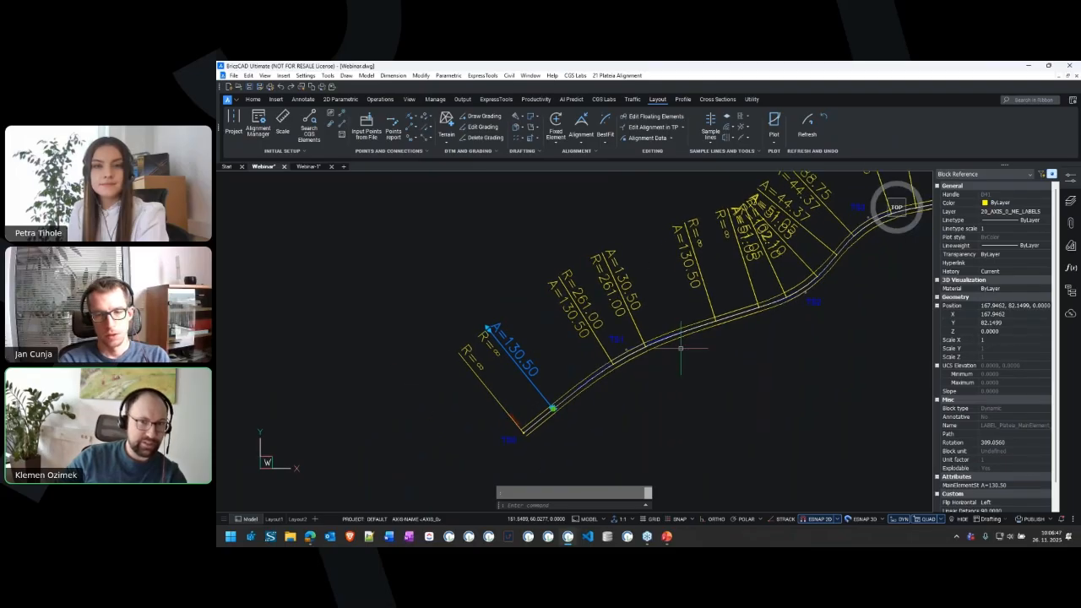
{"action": "middle_click_drag", "start_coordinate": [544, 375], "coordinate": [448, 374]}
{"action": "mouse_move", "coordinate": [555, 337]}
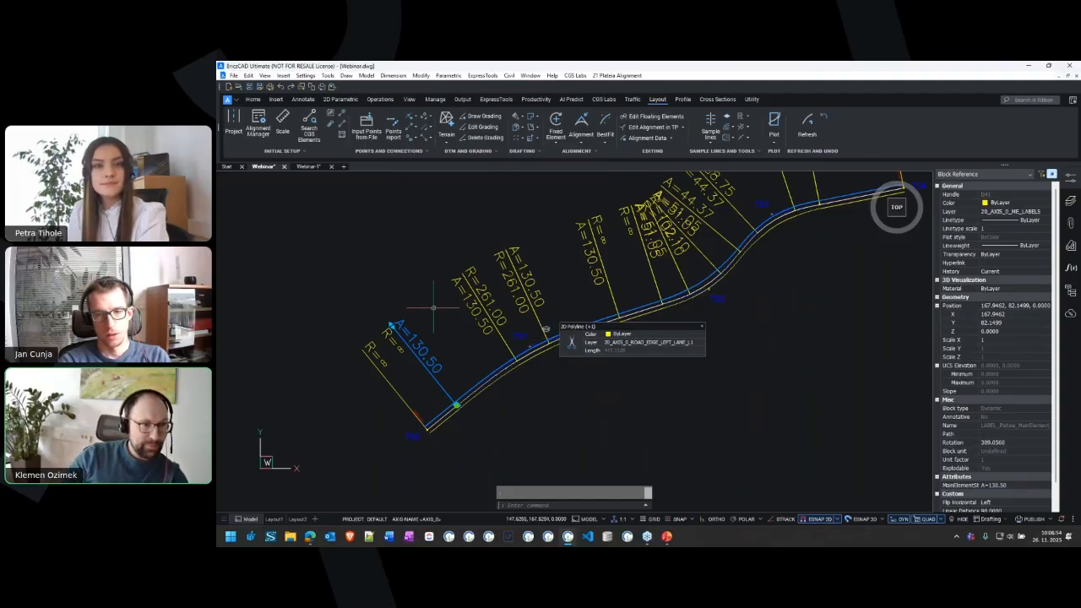
{"action": "key", "text": "Escape"}
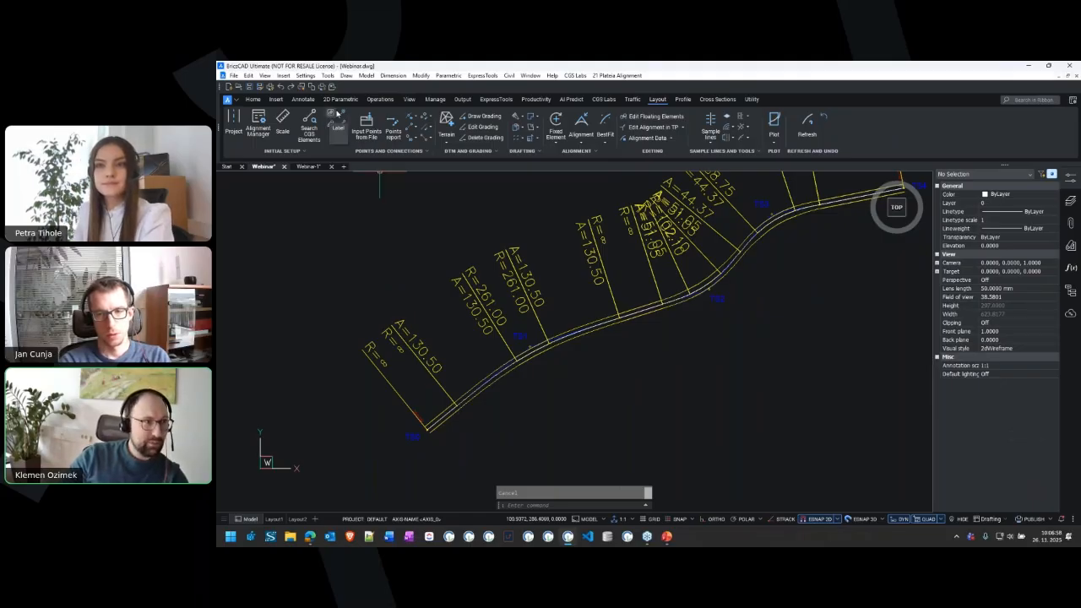
Open the CGS label settings and choose Main Element as the label type
{"action": "left_click", "coordinate": [414, 128]}
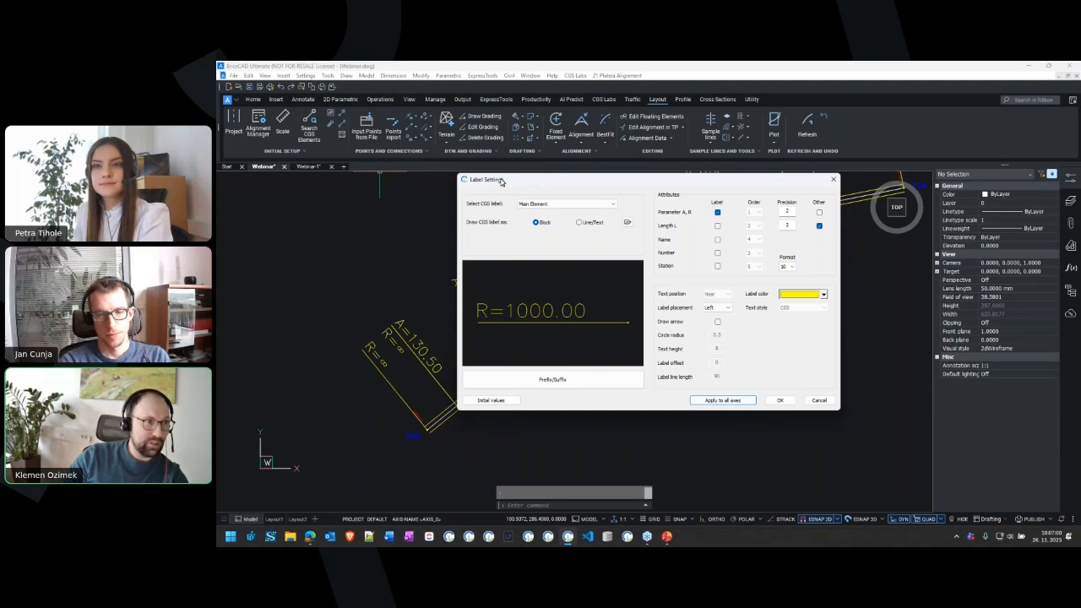
{"action": "left_click_drag", "start_coordinate": [524, 185], "coordinate": [592, 213]}
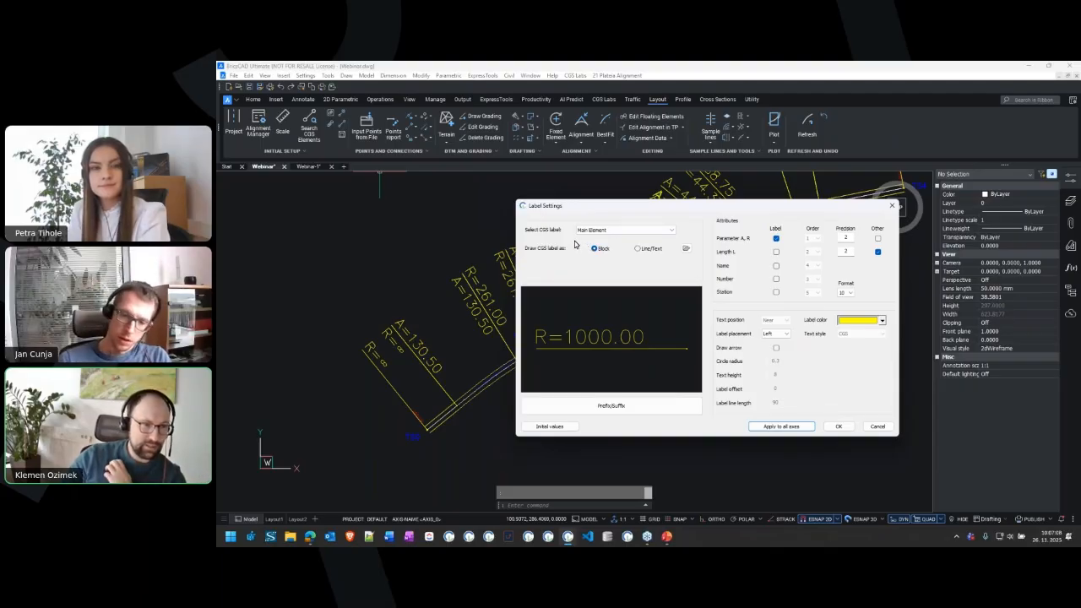
{"action": "left_click_drag", "start_coordinate": [664, 214], "coordinate": [628, 210]}
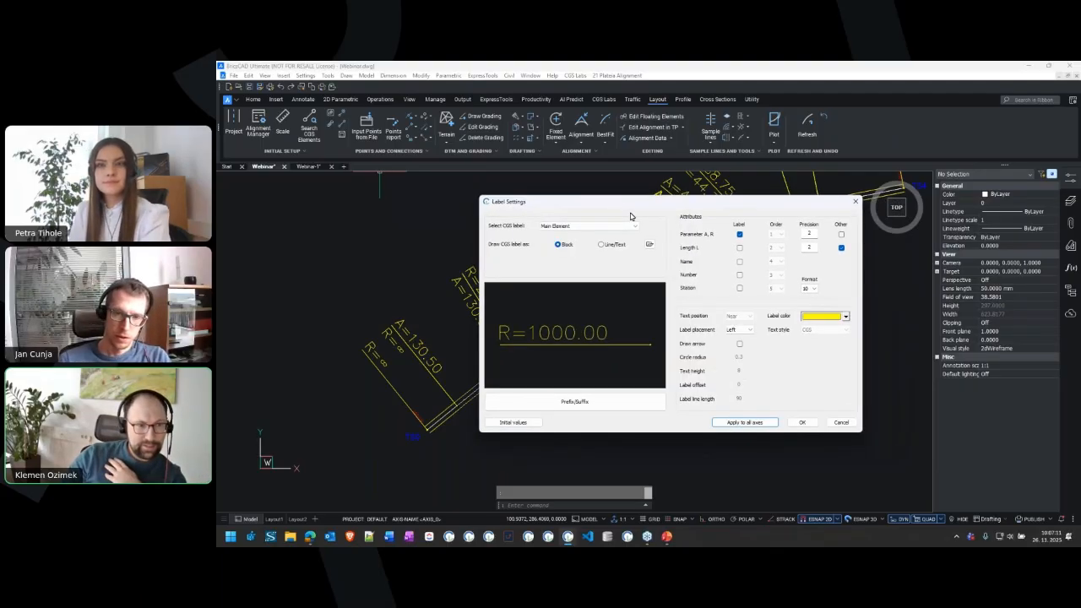
{"action": "left_click", "coordinate": [576, 227]}
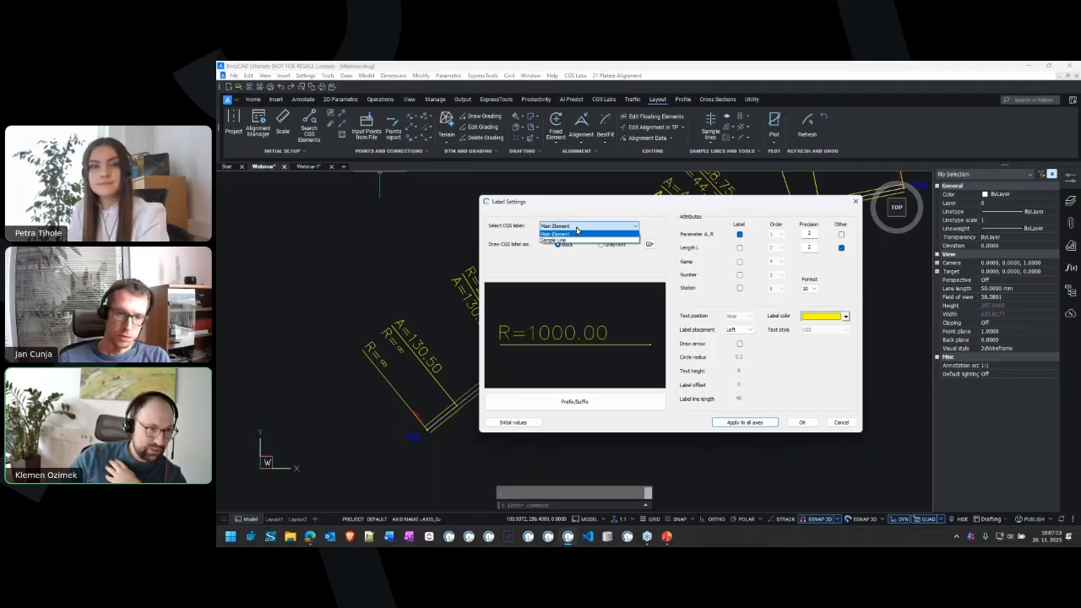
{"action": "left_click", "coordinate": [576, 231]}
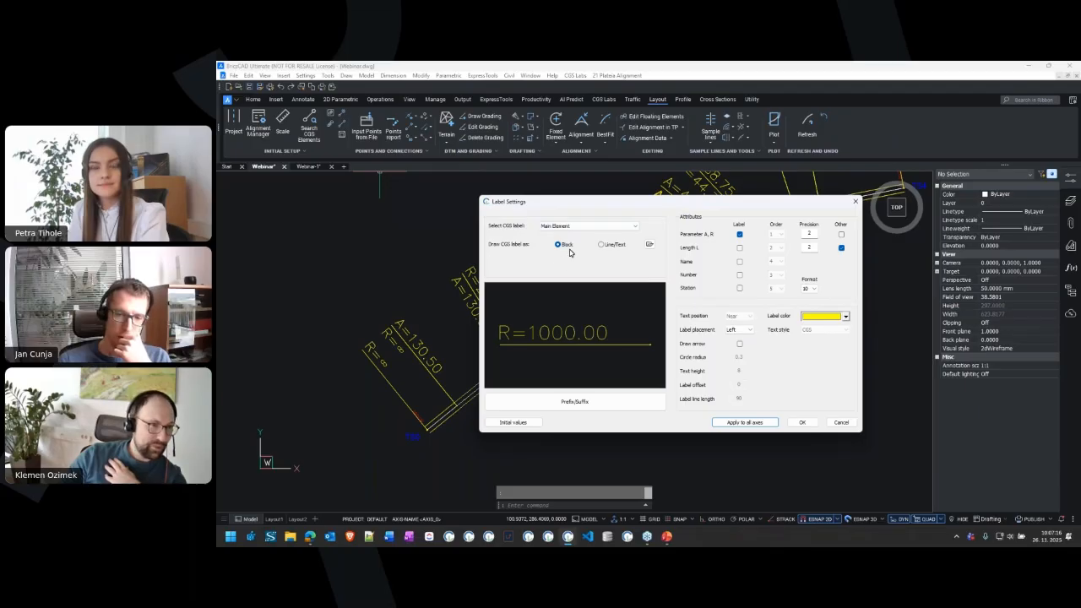
Try drawing the main element labels as Line/Text, then return them to Block
{"action": "left_click_drag", "start_coordinate": [578, 202], "coordinate": [643, 209]}
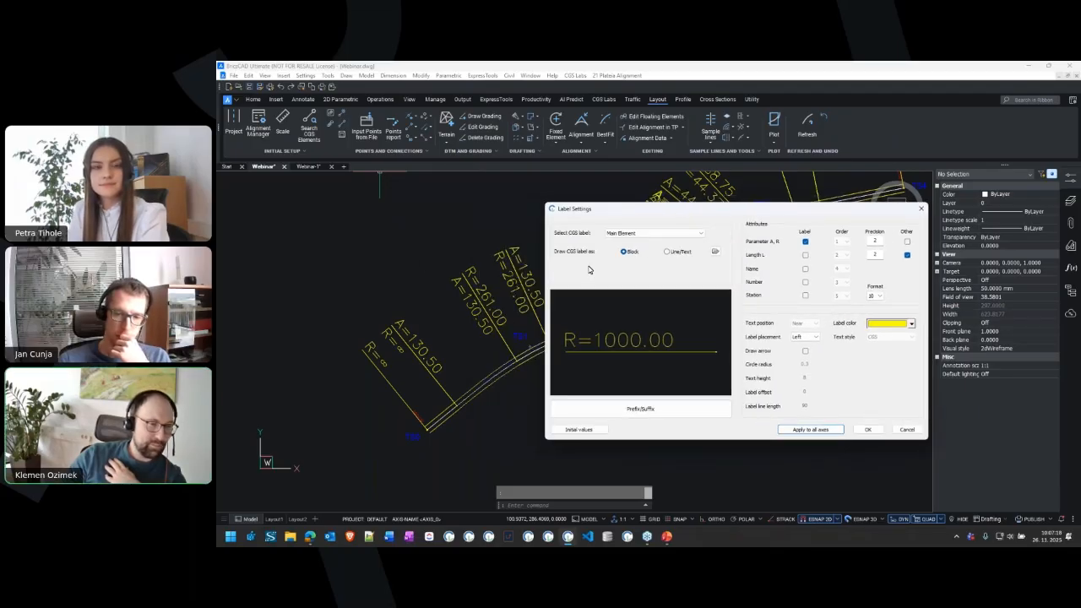
{"action": "left_click", "coordinate": [682, 253]}
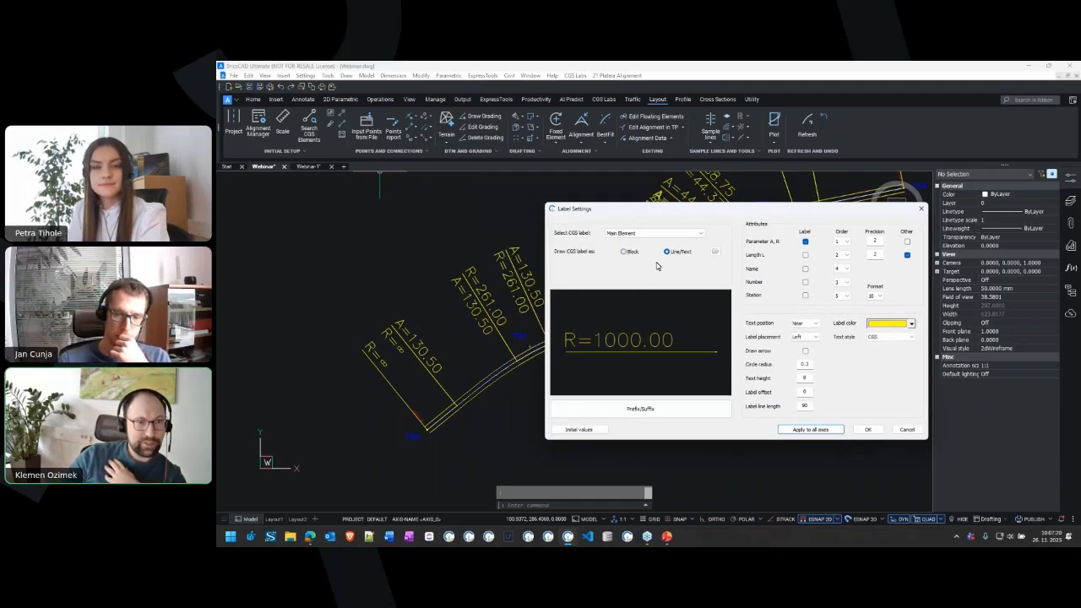
{"action": "left_click_drag", "start_coordinate": [714, 212], "coordinate": [667, 207]}
{"action": "left_click", "coordinate": [578, 246]}
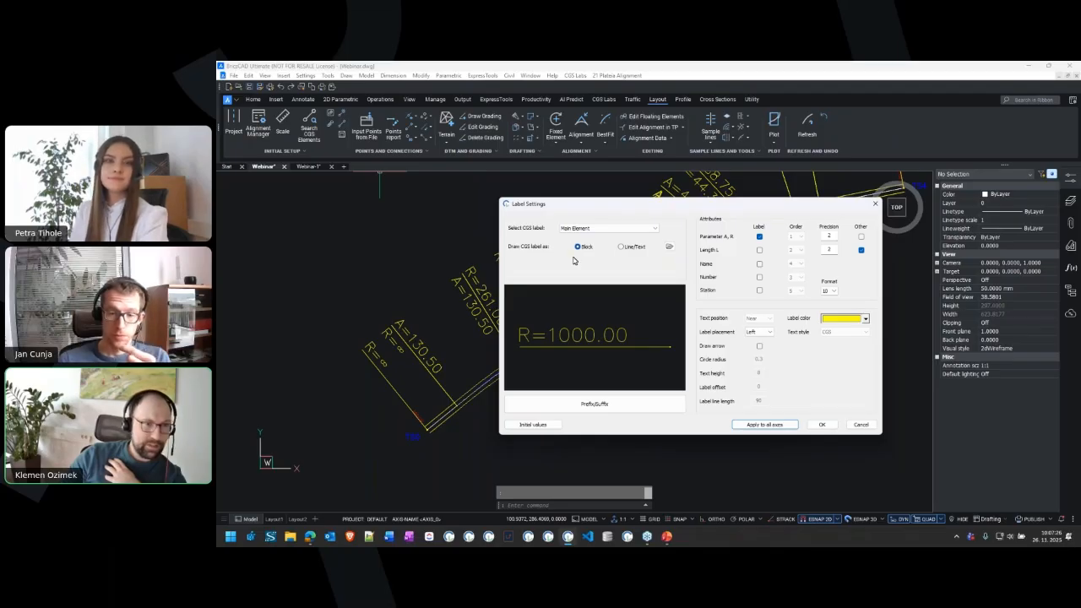
Look at the folder holding the Main Element label block drawings, then close it
{"action": "left_click", "coordinate": [669, 247]}
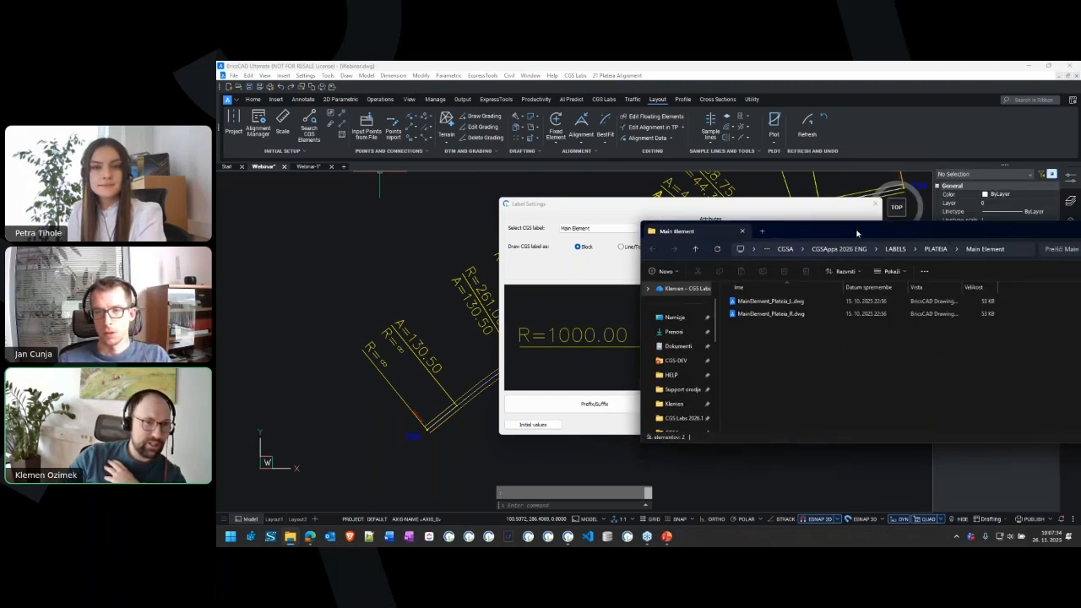
{"action": "left_click_drag", "start_coordinate": [857, 232], "coordinate": [759, 217]}
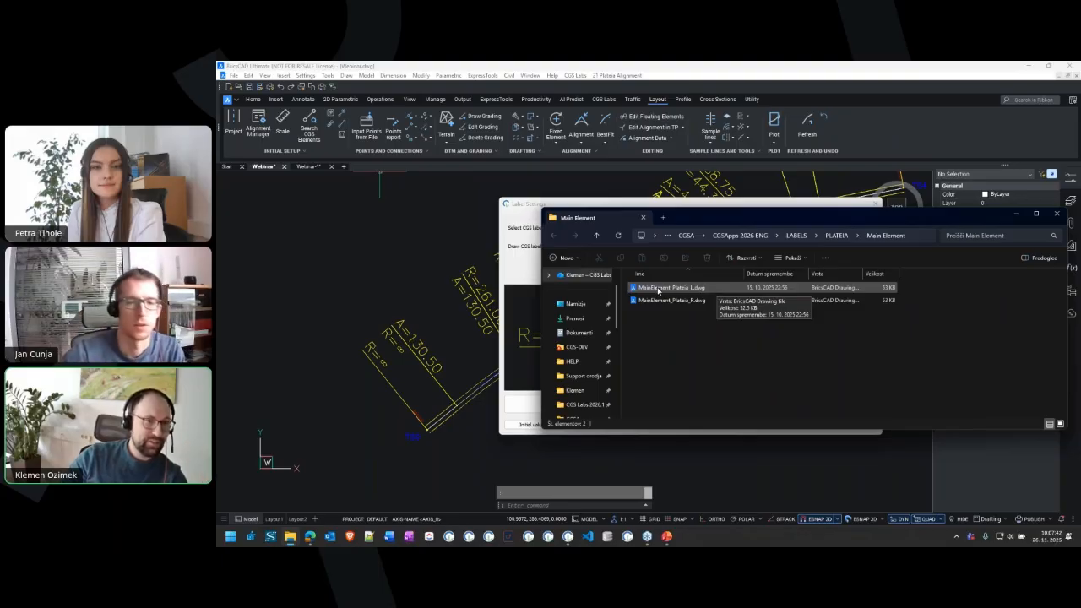
{"action": "left_click", "coordinate": [1054, 215]}
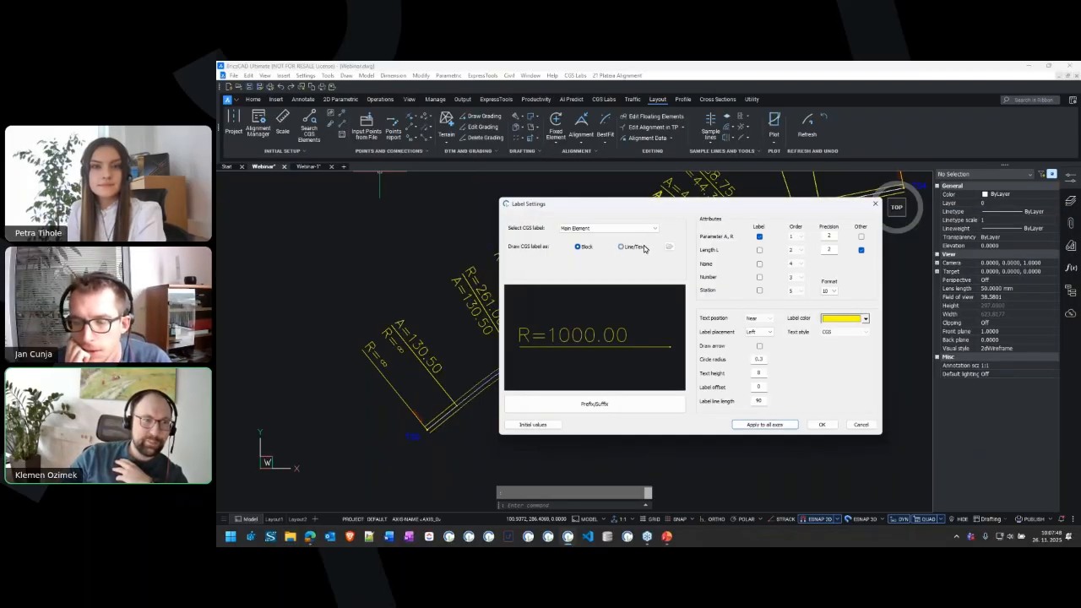
Draw the main element labels as Line/Text and add length, name, number and station to them
{"action": "left_click_drag", "start_coordinate": [664, 208], "coordinate": [606, 198]}
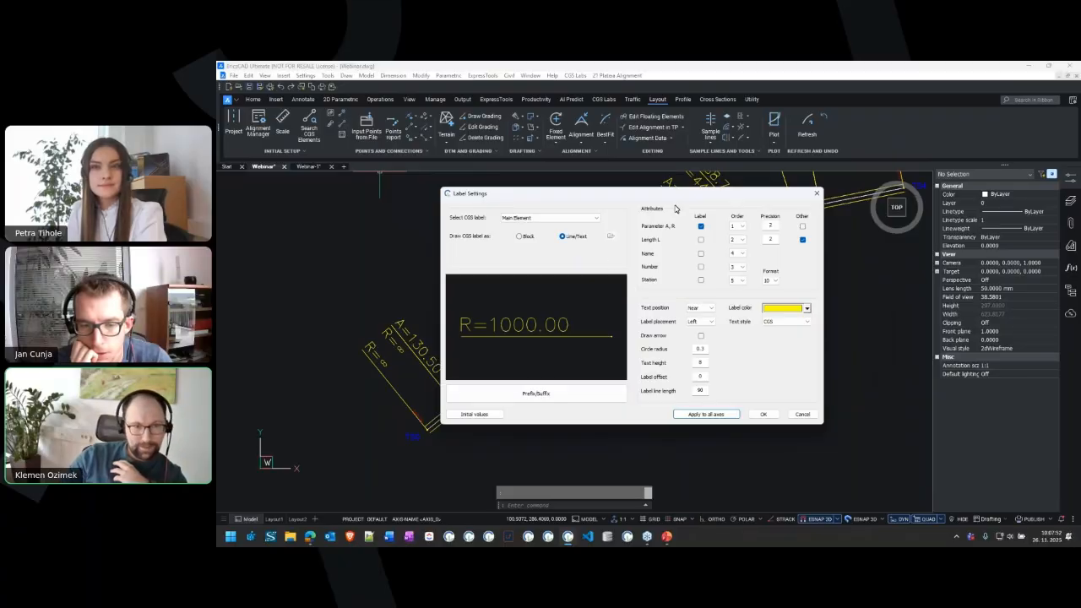
{"action": "left_click_drag", "start_coordinate": [698, 196], "coordinate": [807, 227]}
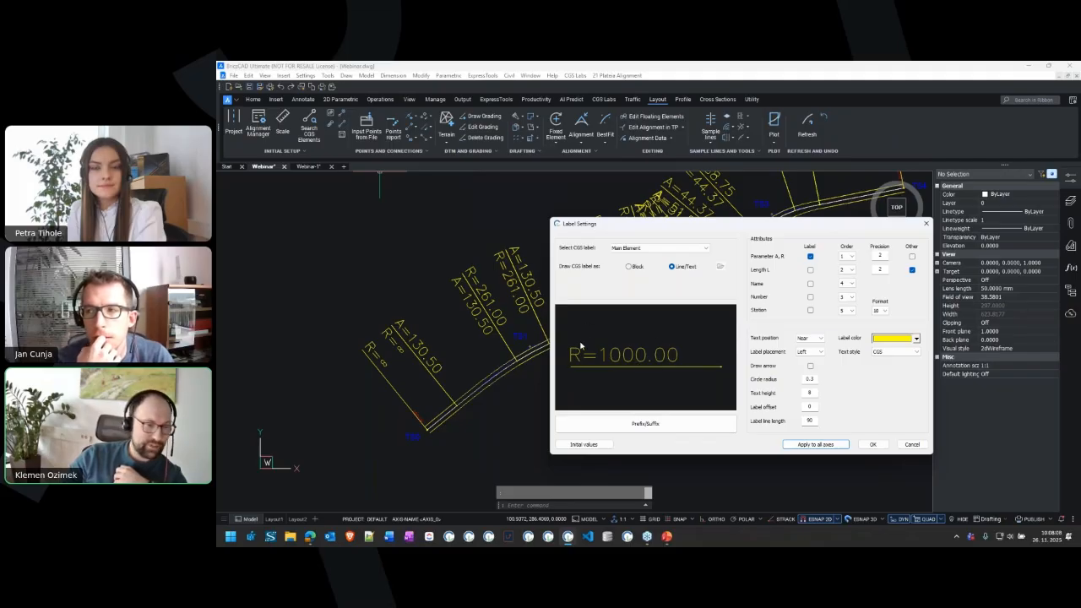
{"action": "left_click", "coordinate": [810, 270]}
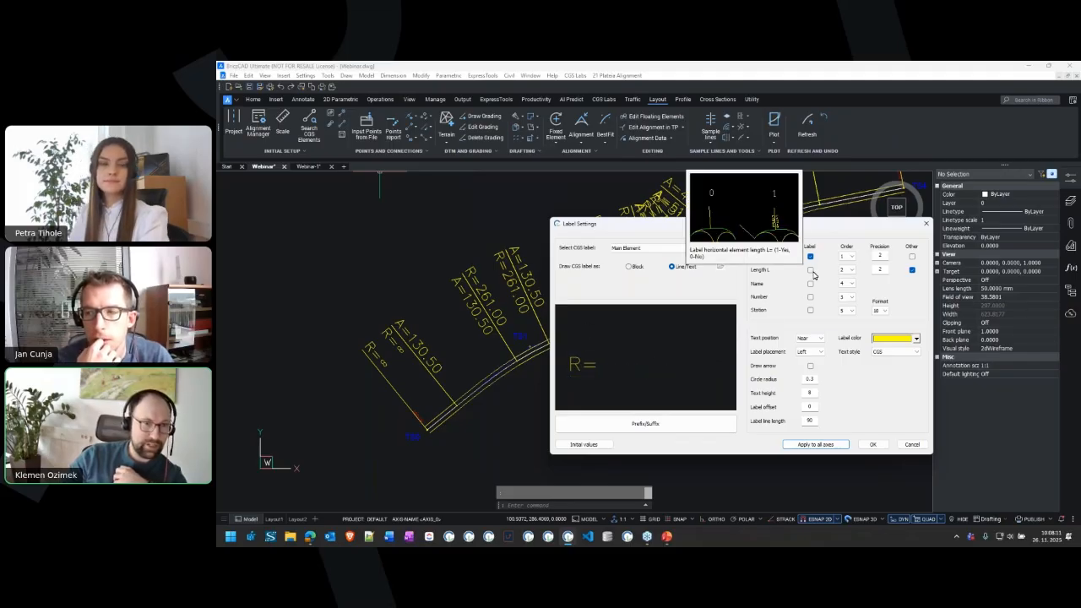
{"action": "left_click", "coordinate": [810, 284]}
{"action": "left_click", "coordinate": [809, 297]}
{"action": "left_click", "coordinate": [810, 310]}
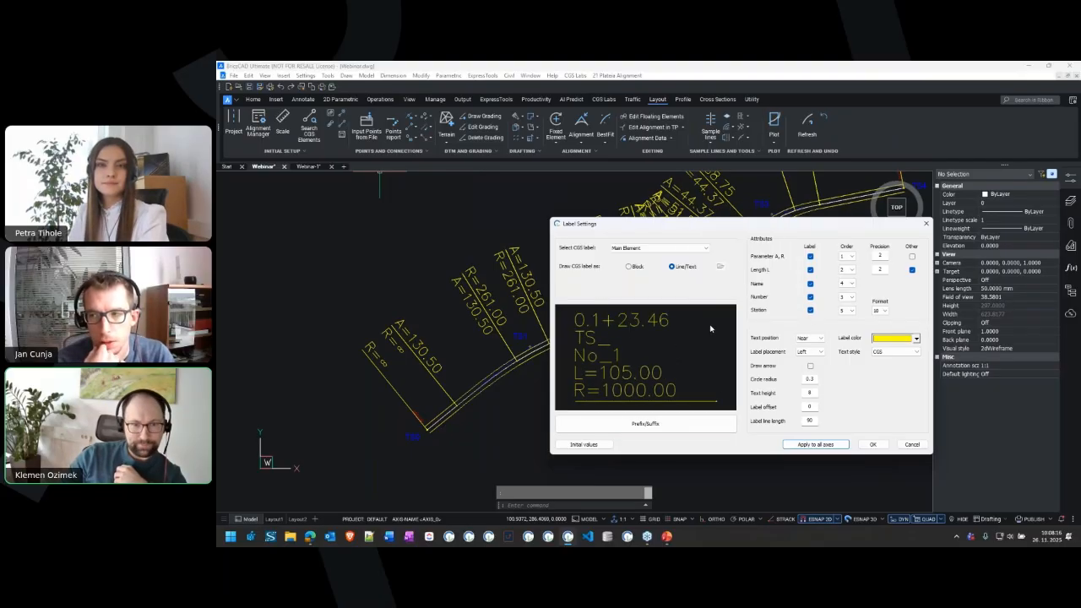
Try the label without the name and number attributes, then include both again
{"action": "left_click", "coordinate": [810, 284]}
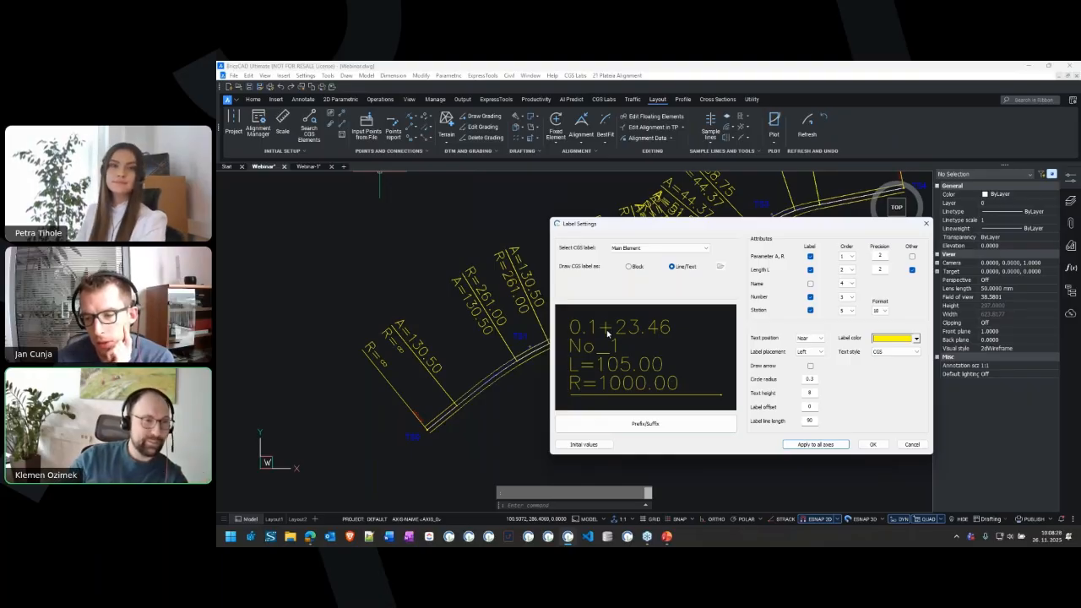
{"action": "left_click", "coordinate": [810, 297]}
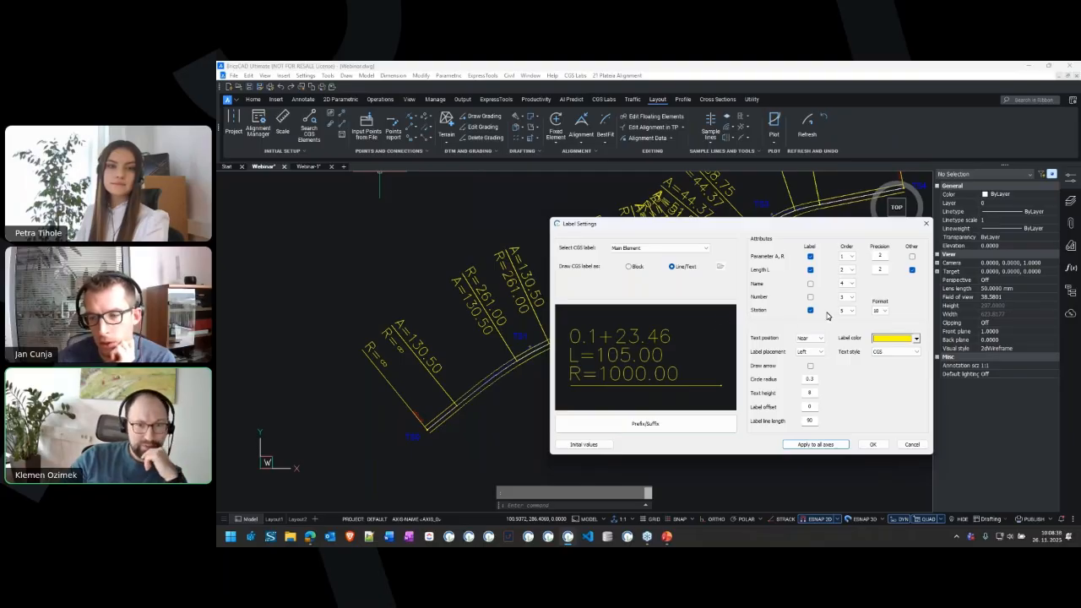
{"action": "left_click", "coordinate": [811, 283]}
{"action": "left_click", "coordinate": [811, 297]}
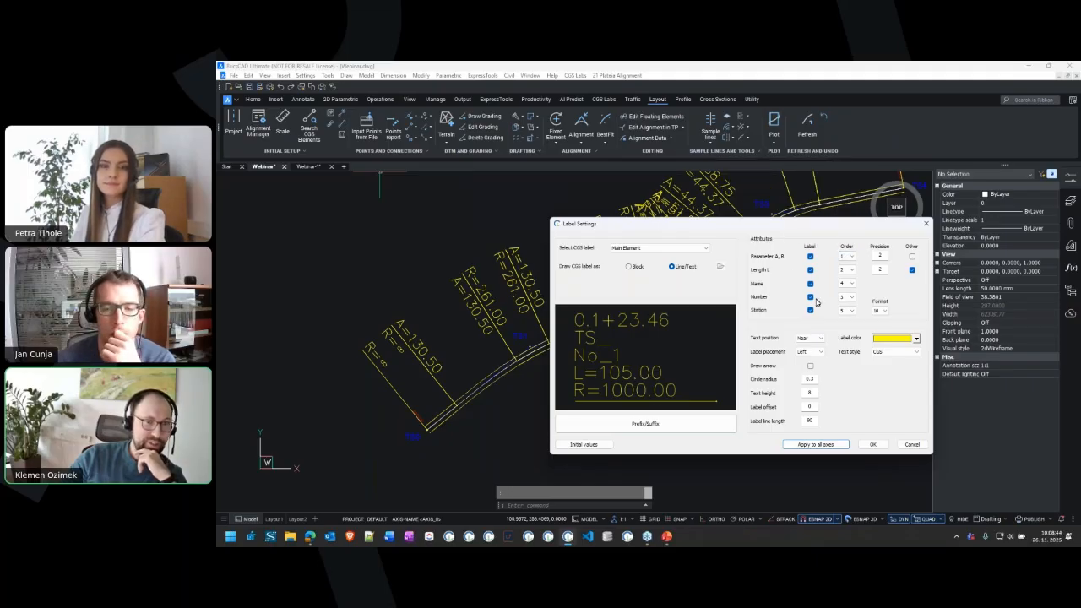
Try order 5 for the Parameter A, R attribute, then return it to order 1
{"action": "left_click", "coordinate": [847, 256]}
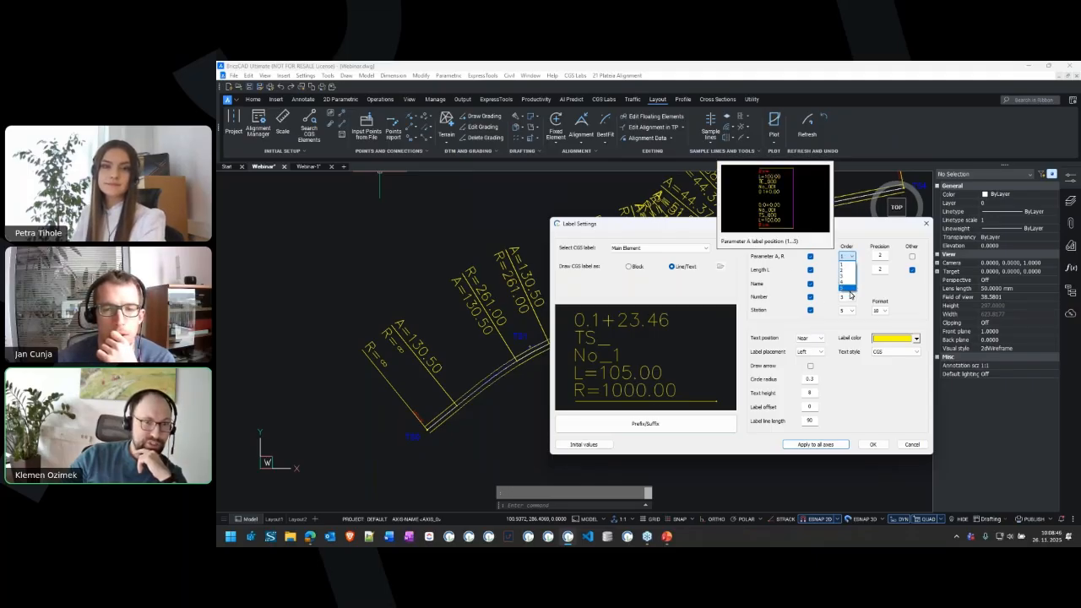
{"action": "left_click", "coordinate": [849, 288]}
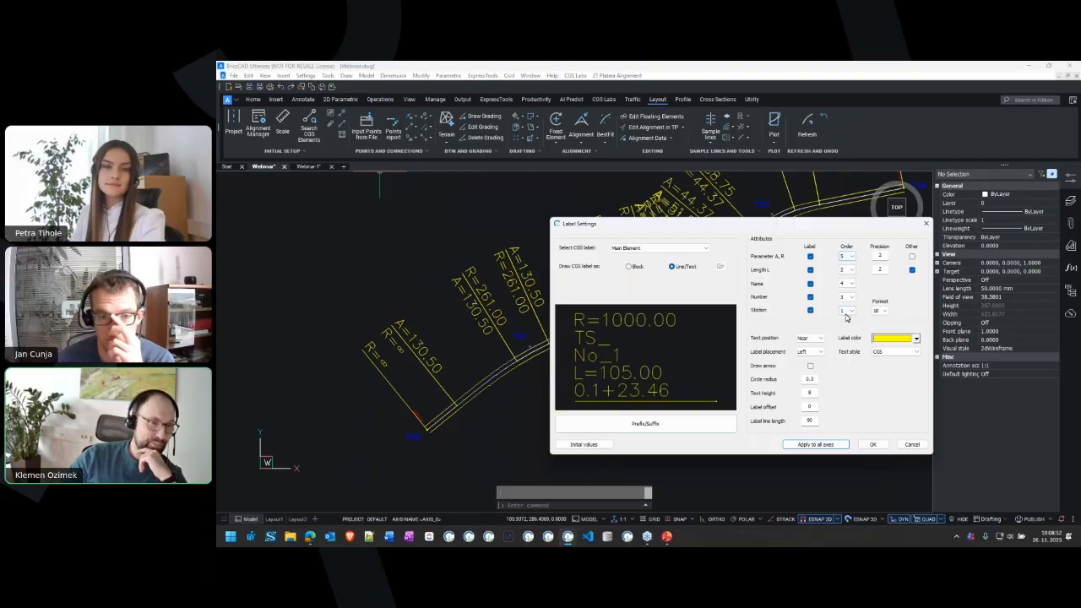
{"action": "left_click", "coordinate": [849, 256]}
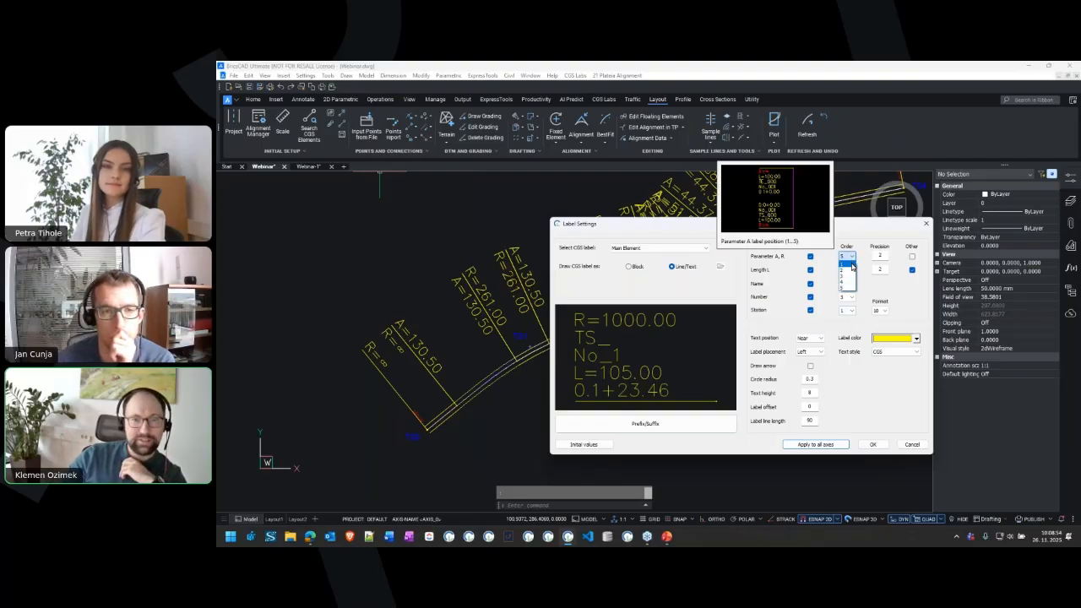
{"action": "left_click", "coordinate": [850, 264]}
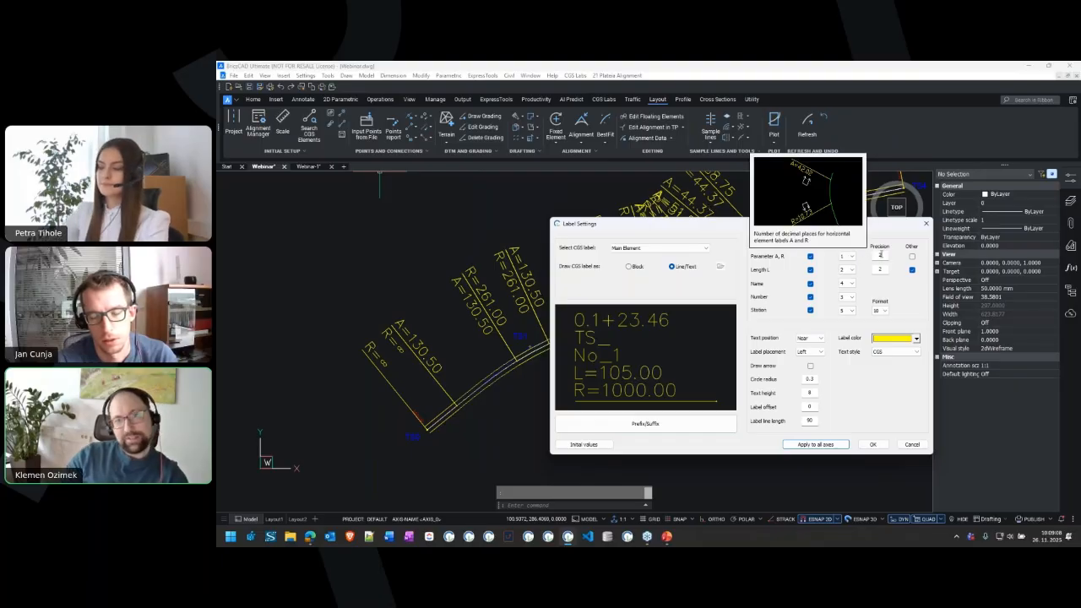
Try a precision of 5 for Parameter A, R, then return it to 2 and re-enter 2 for Length L
{"action": "left_click_drag", "start_coordinate": [882, 255], "coordinate": [833, 252]}
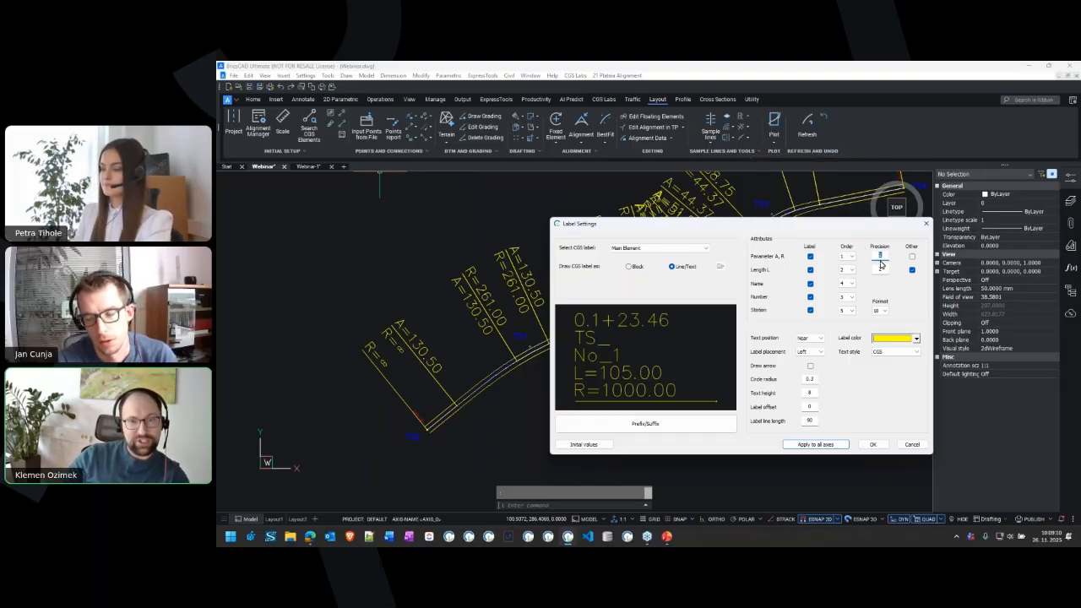
{"action": "type", "text": "5"}
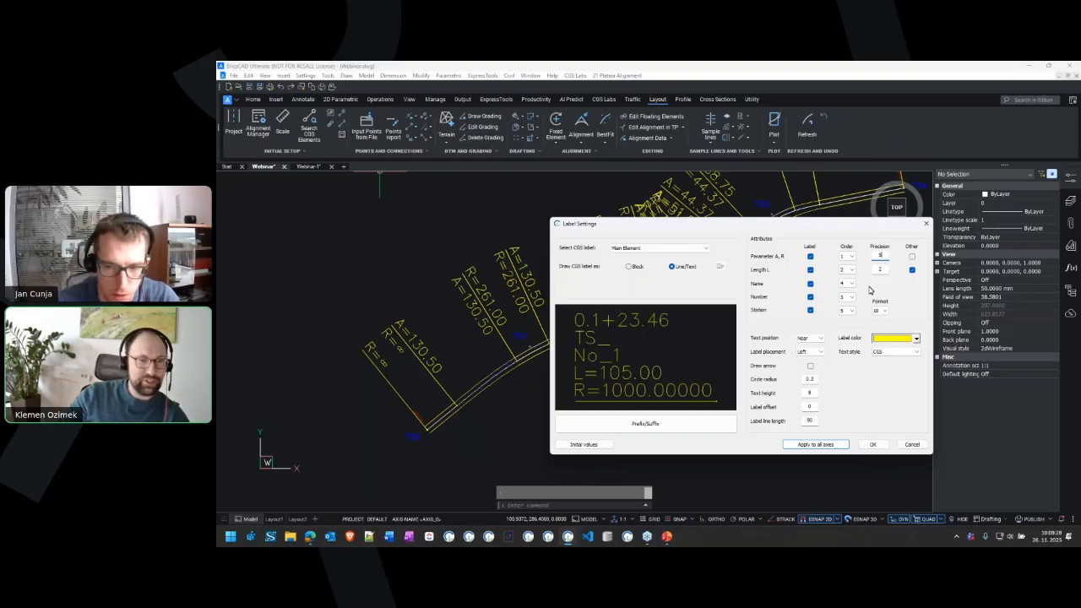
{"action": "key", "text": "BackSpace"}
{"action": "type", "text": "2"}
{"action": "left_click", "coordinate": [887, 268]}
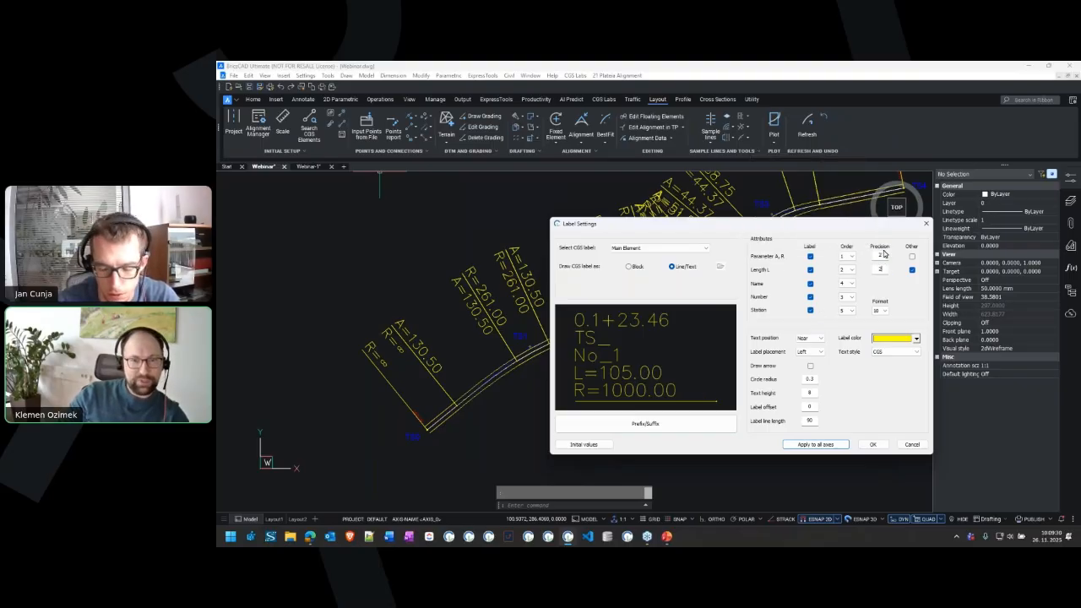
{"action": "key", "text": "BackSpace"}
{"action": "type", "text": "2"}
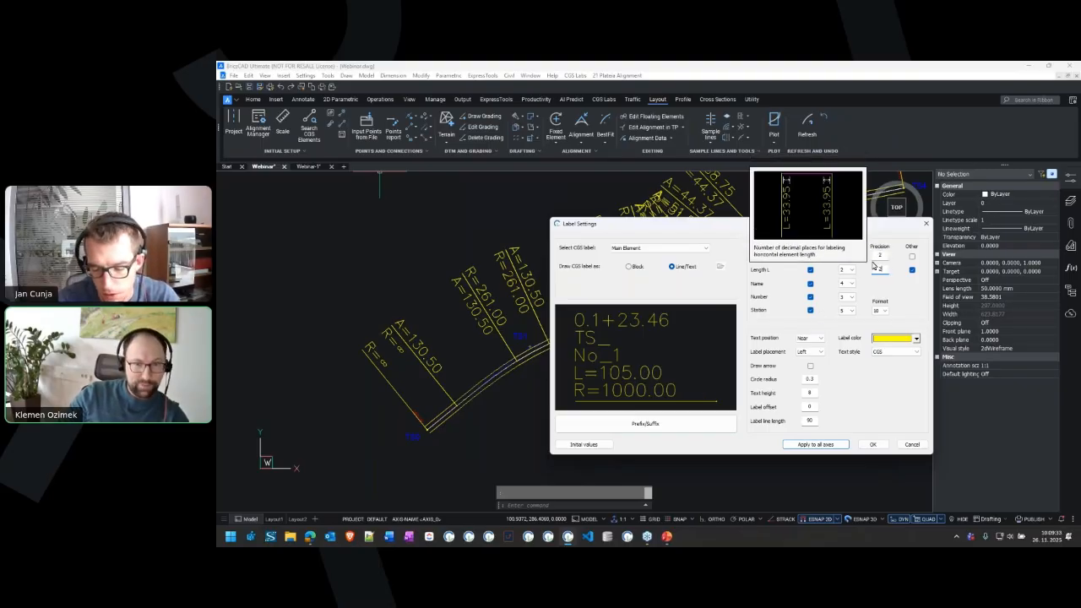
Preview different number formats for the station attribute, ending on format 10
{"action": "left_click", "coordinate": [881, 311]}
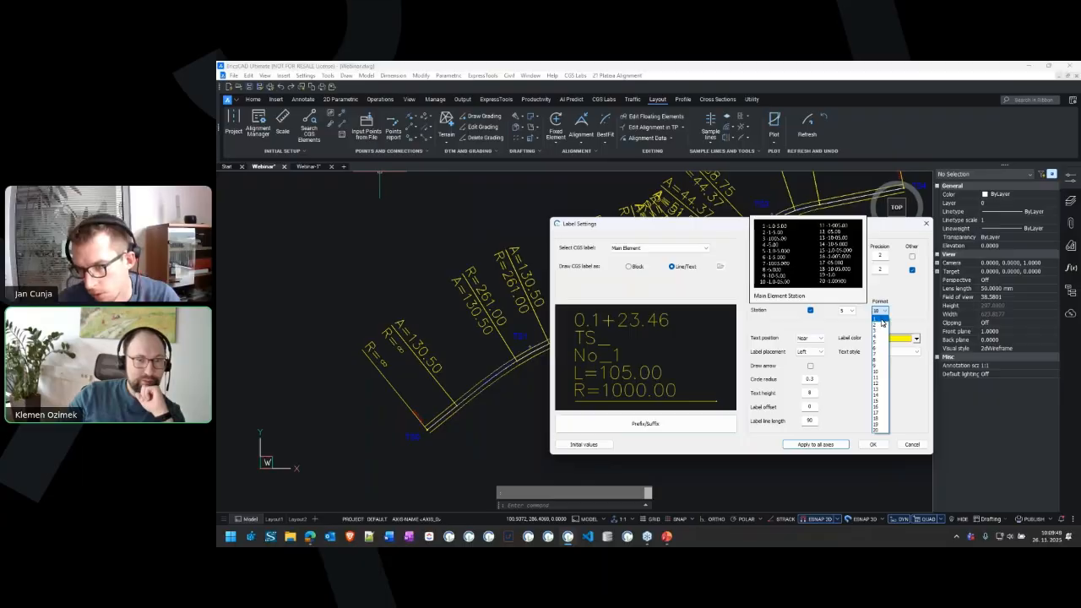
{"action": "left_click", "coordinate": [876, 314]}
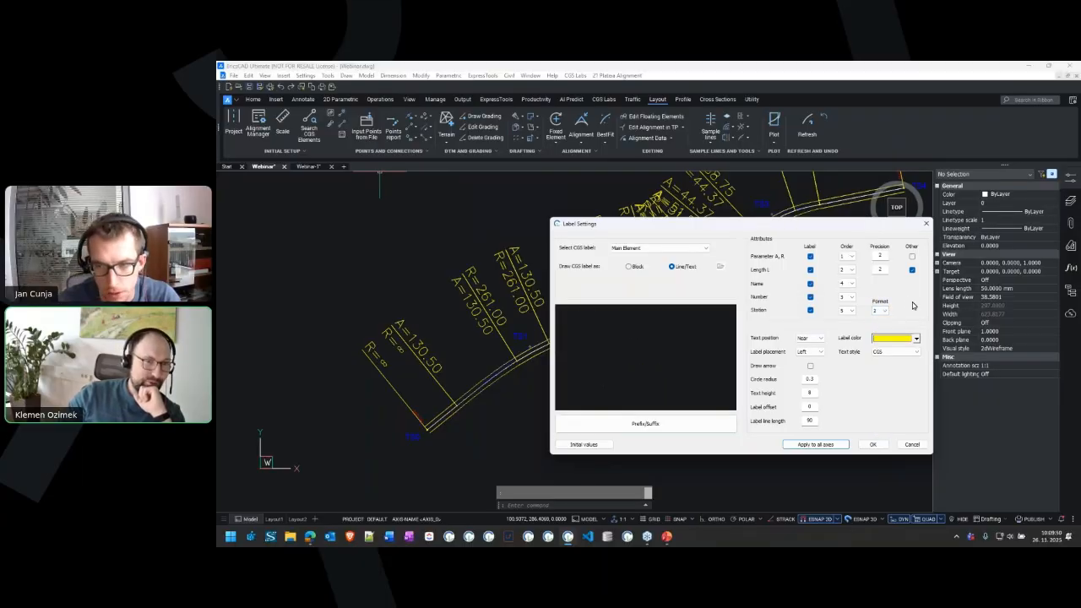
{"action": "key", "text": "Down"}
{"action": "key", "text": "Down"}
{"action": "key", "text": "Down"}
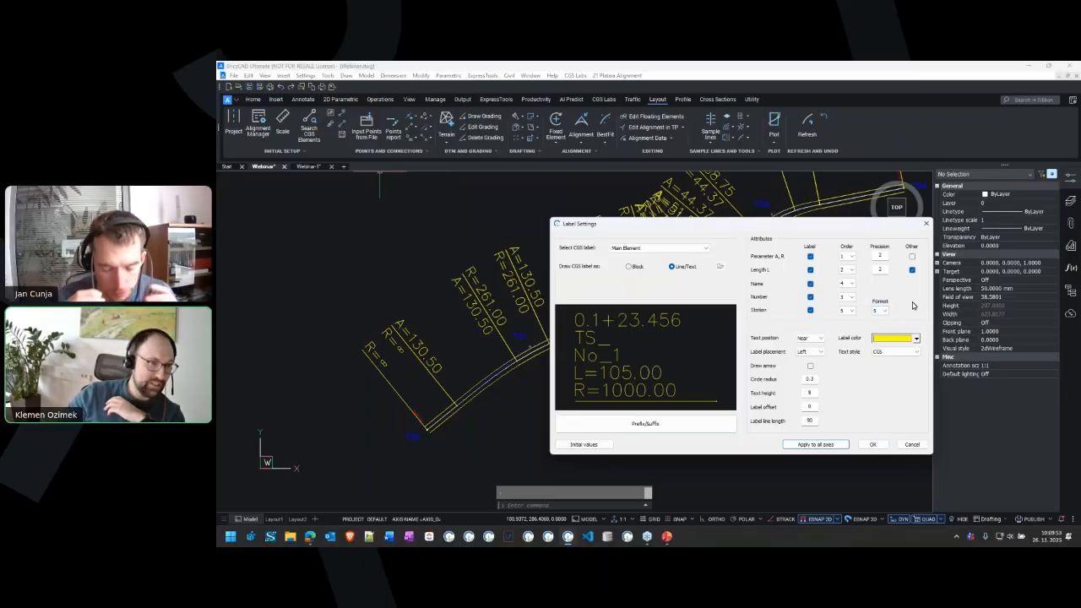
{"action": "key", "text": "Down"}
{"action": "key", "text": "Down"}
{"action": "key", "text": "Down"}
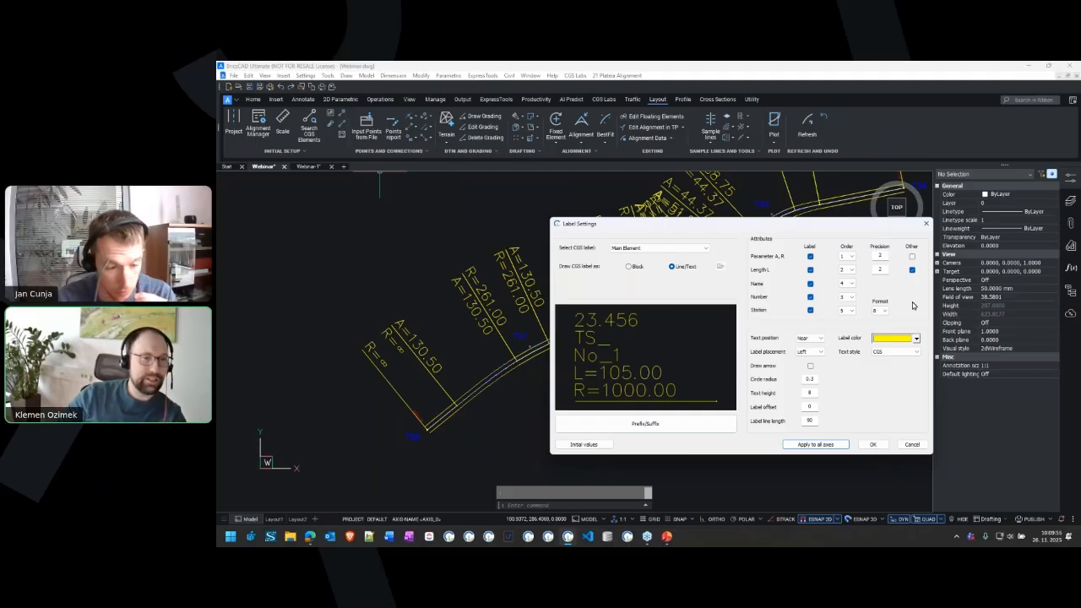
{"action": "key", "text": "Down"}
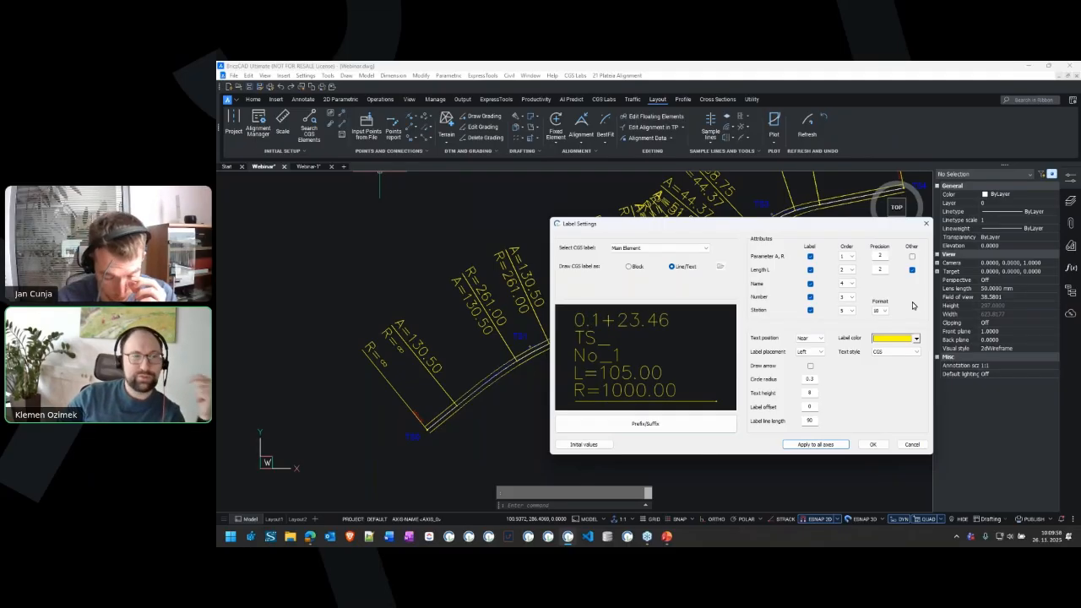
Review the placement options for the main element labels and keep the placement at Left
{"action": "key", "text": "Down"}
{"action": "scroll", "coordinate": [913, 306], "scroll_direction": "down", "scroll_amount": 1}
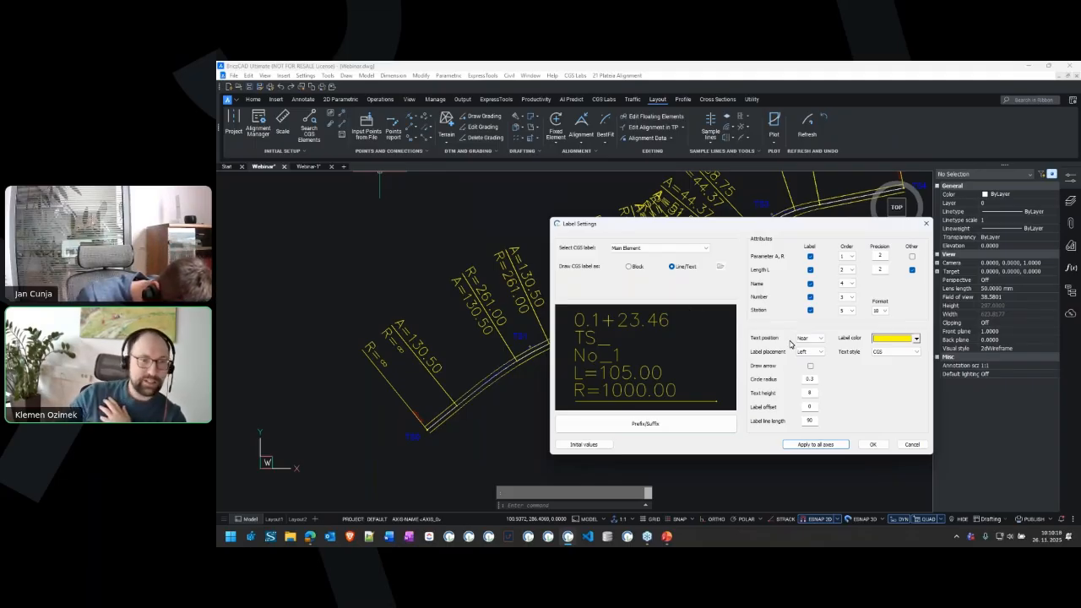
{"action": "left_click", "coordinate": [821, 352]}
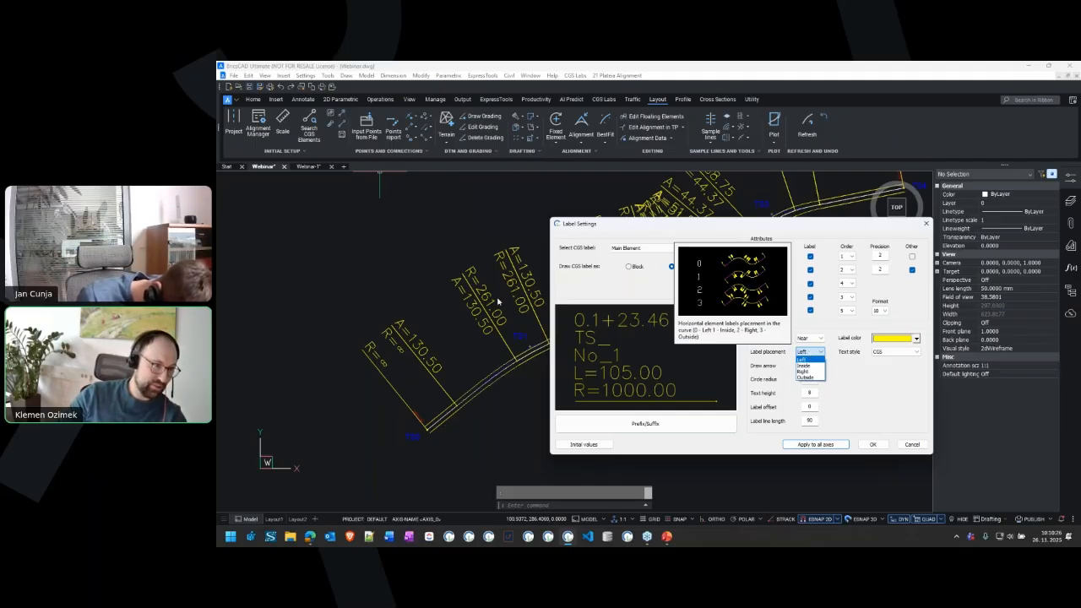
{"action": "left_click", "coordinate": [606, 226]}
{"action": "left_click_drag", "start_coordinate": [672, 226], "coordinate": [683, 220]}
{"action": "left_click", "coordinate": [817, 345]}
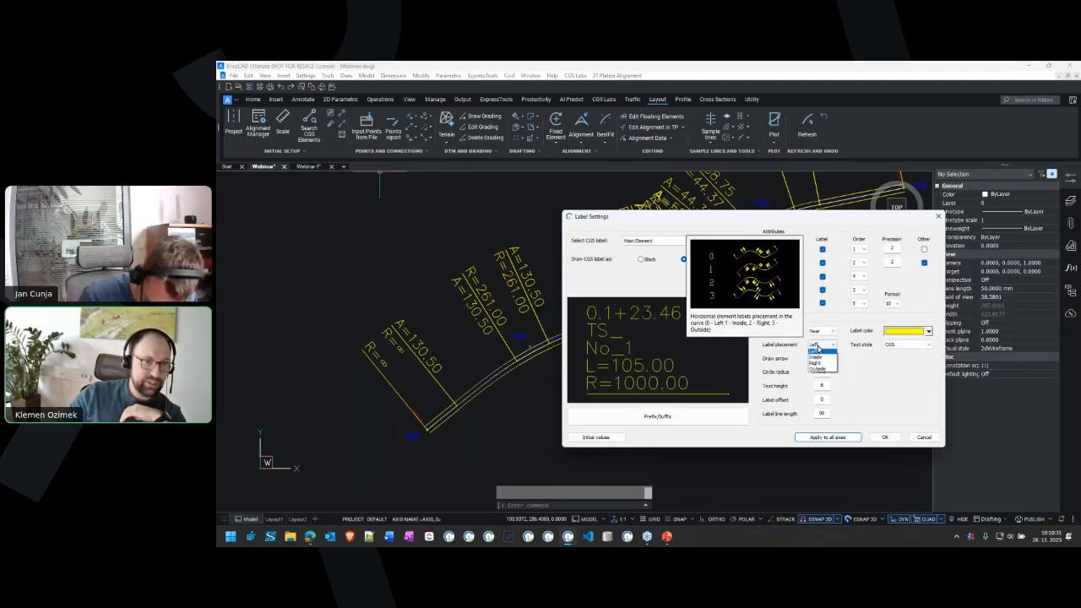
{"action": "left_click", "coordinate": [830, 349]}
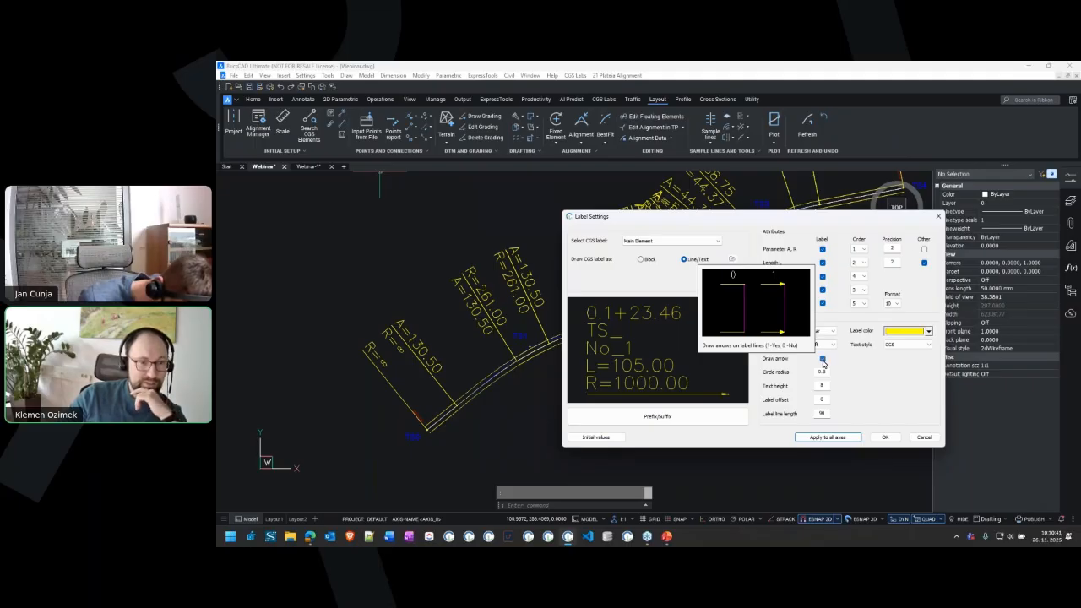
Try drawing arrows on the label lines, examine the arrowhead in the preview, and switch the arrows off again
{"action": "scroll", "coordinate": [731, 386], "scroll_direction": "up", "scroll_amount": 4}
{"action": "middle_click_drag", "start_coordinate": [731, 386], "coordinate": [657, 348]}
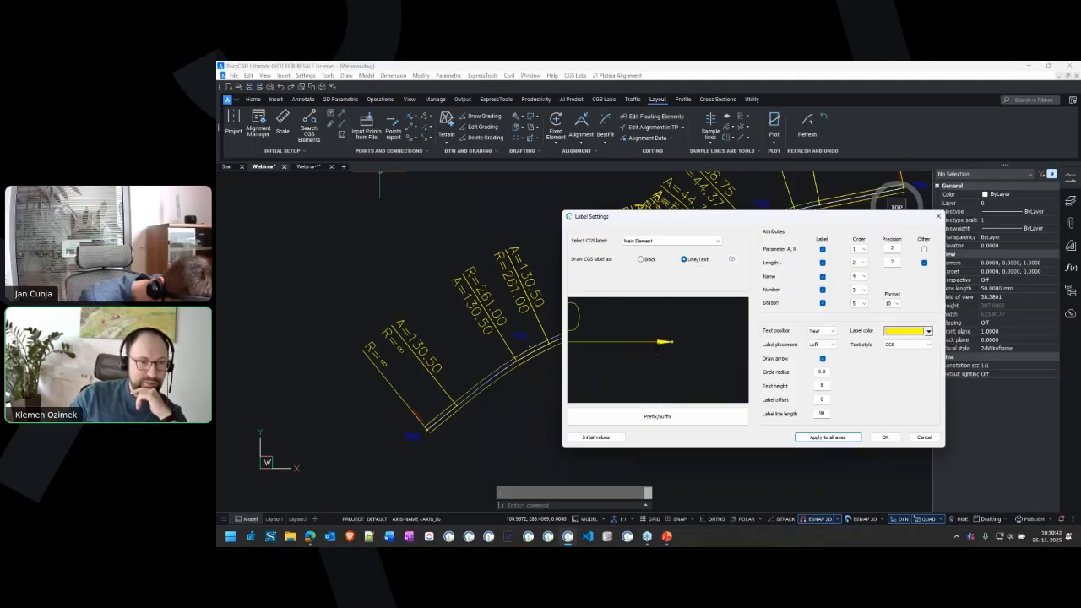
{"action": "scroll", "coordinate": [656, 346], "scroll_direction": "up", "scroll_amount": 2}
{"action": "left_click", "coordinate": [821, 358]}
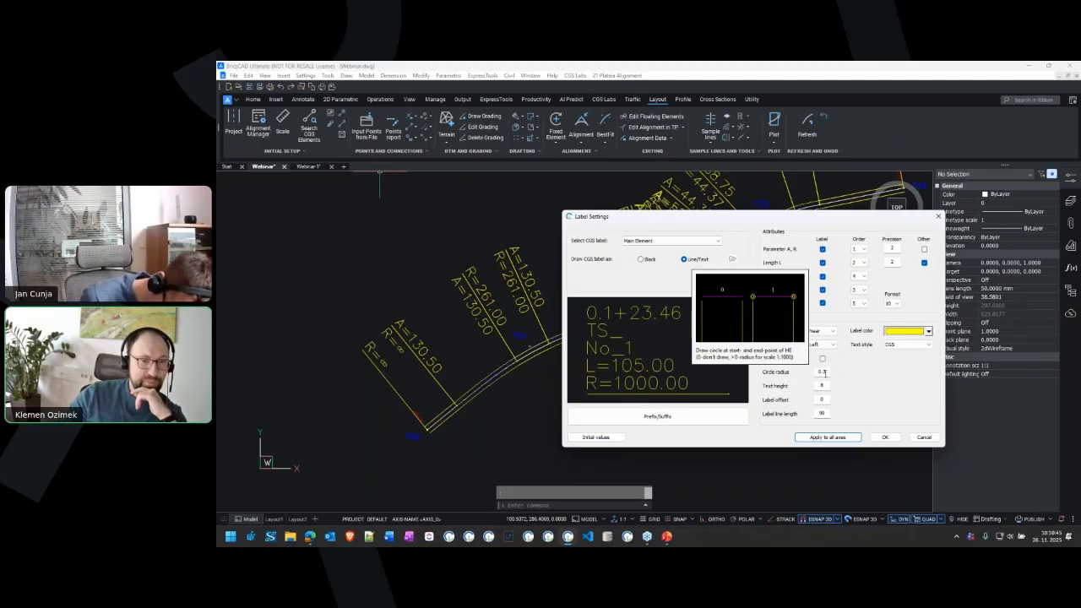
Try a circle radius of 3 and of 0 for the label, then return it to 0.3
{"action": "key", "text": "Tab"}
{"action": "type", "text": "3"}
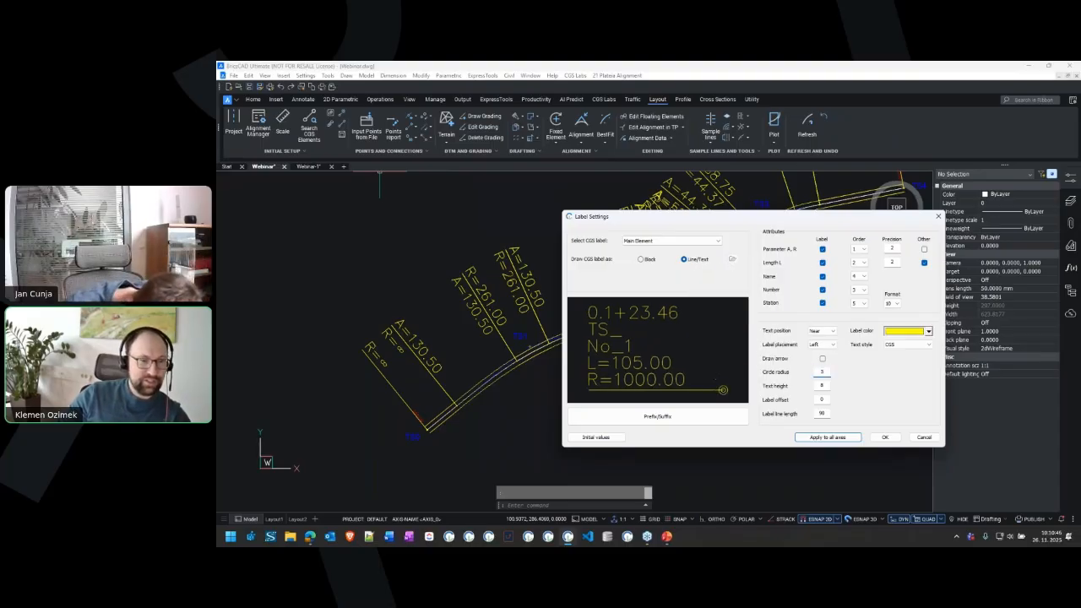
{"action": "key", "text": "BackSpace"}
{"action": "type", "text": "0"}
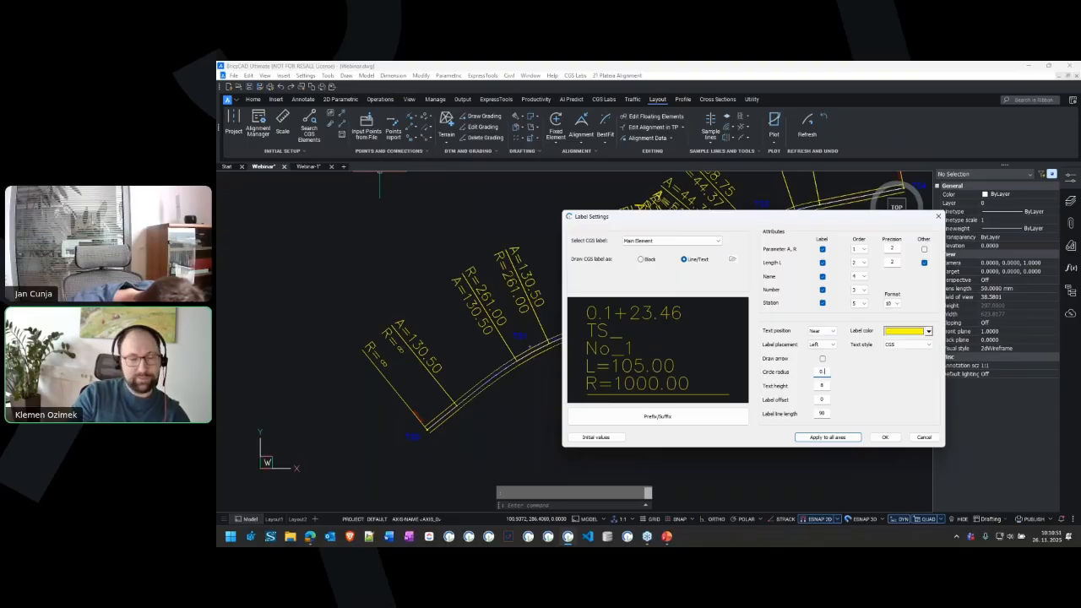
{"action": "type", "text": ".3"}
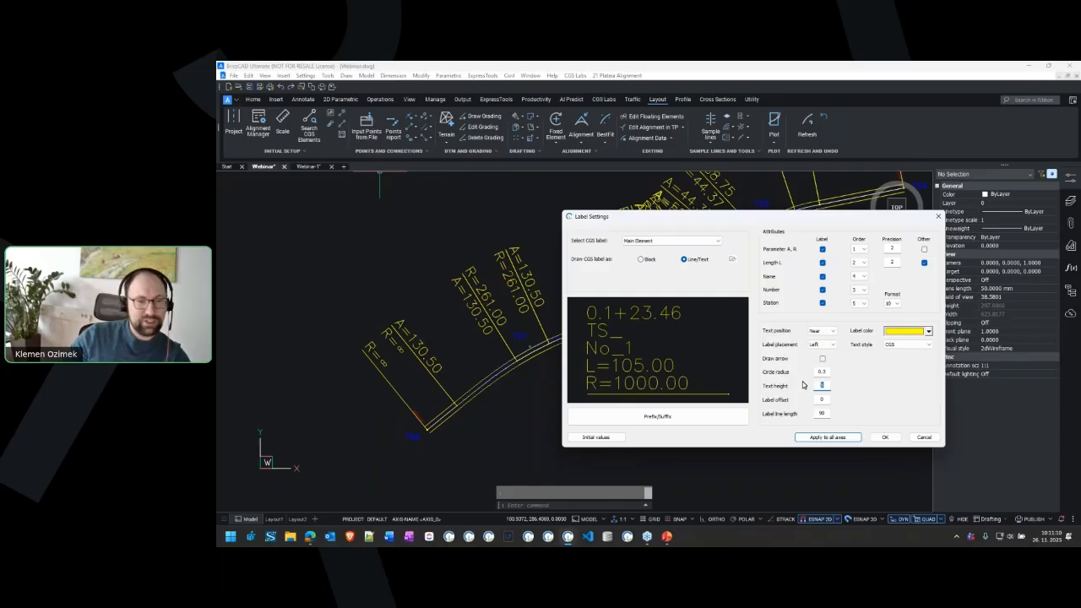
Try a label text height of 3, then return it to 8
{"action": "key", "text": "BackSpace"}
{"action": "type", "text": "5"}
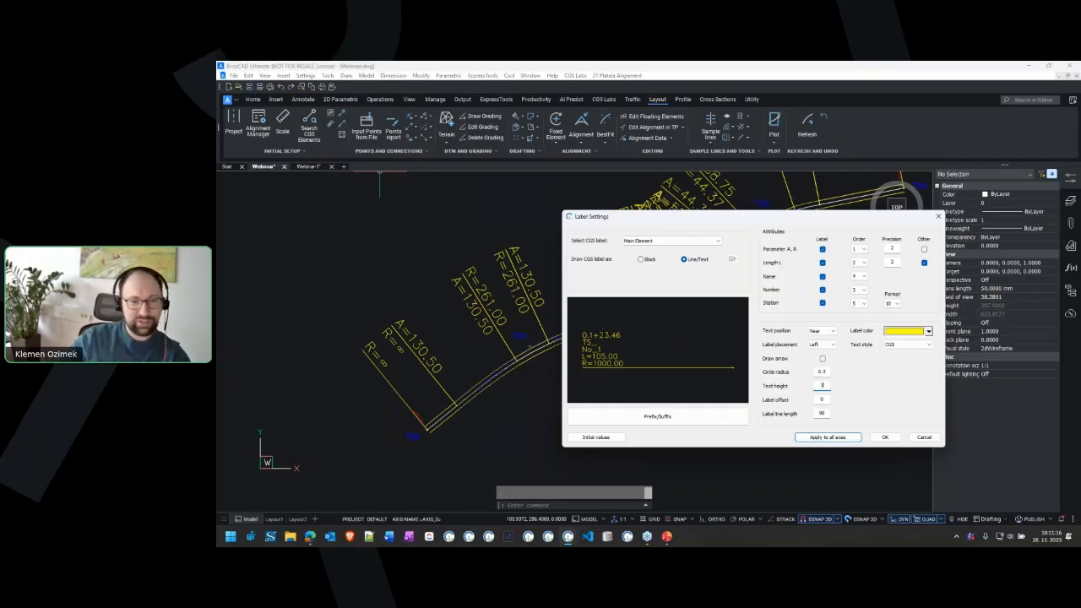
{"action": "left_click_drag", "start_coordinate": [825, 383], "coordinate": [802, 382]}
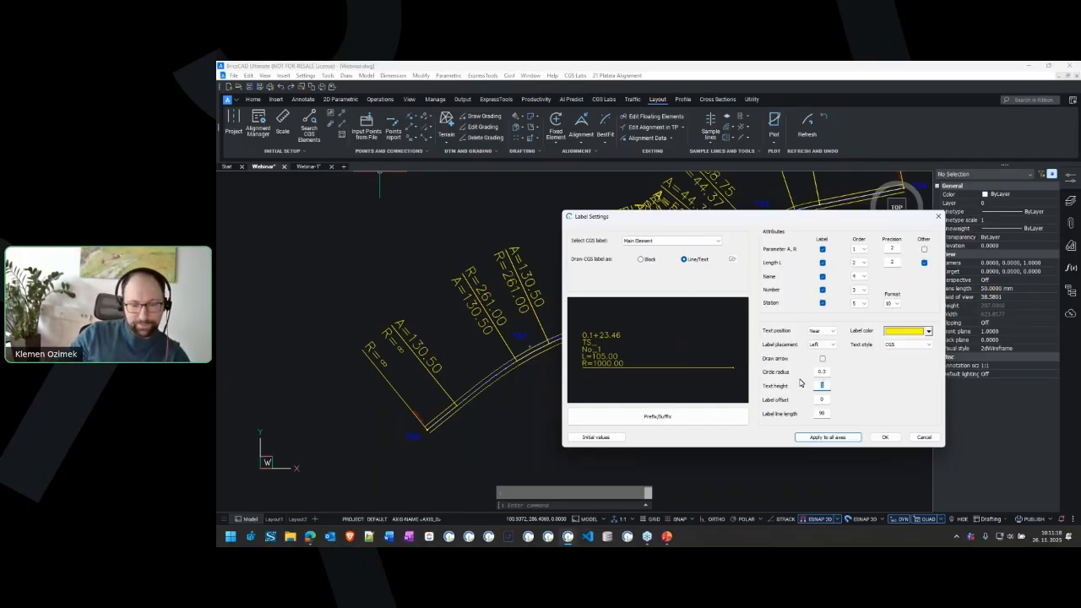
{"action": "type", "text": "8"}
Try a label offset of 15 from the axis, then return it to 0
{"action": "left_click", "coordinate": [827, 401]}
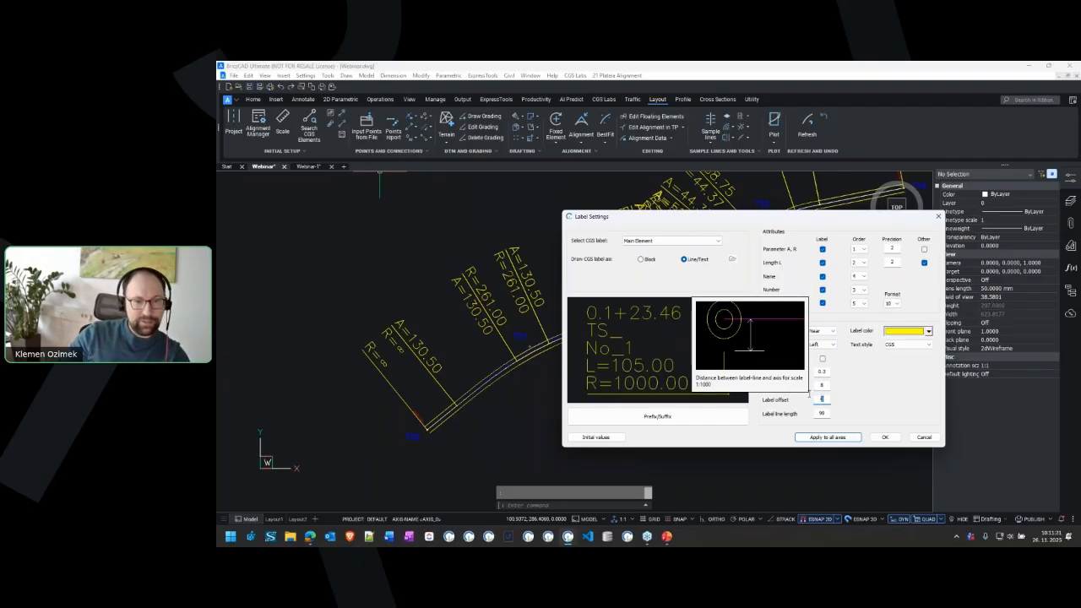
{"action": "type", "text": "15"}
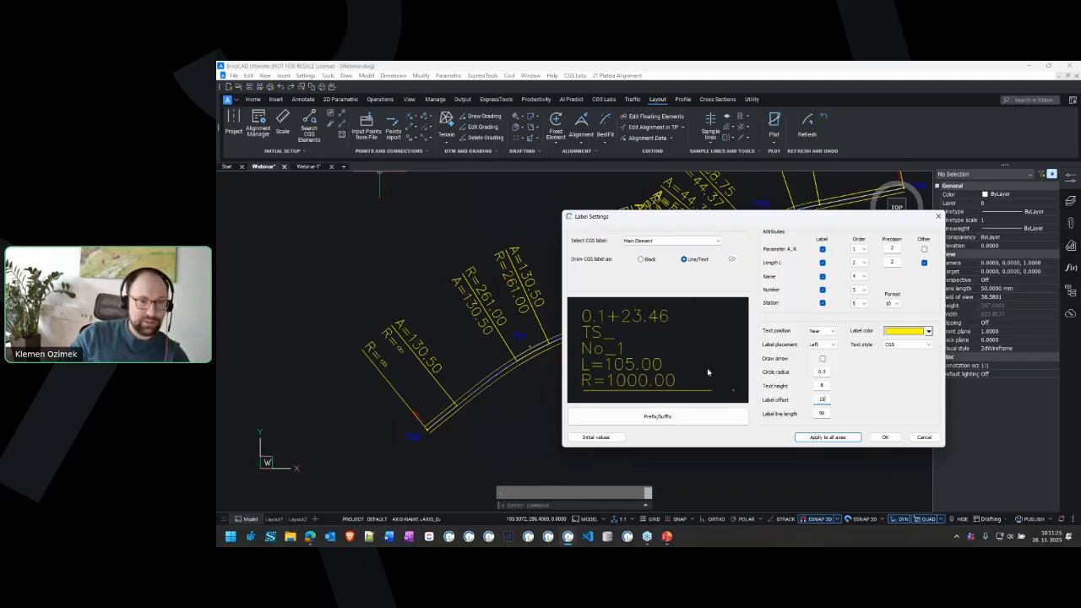
{"action": "left_click_drag", "start_coordinate": [828, 400], "coordinate": [760, 392]}
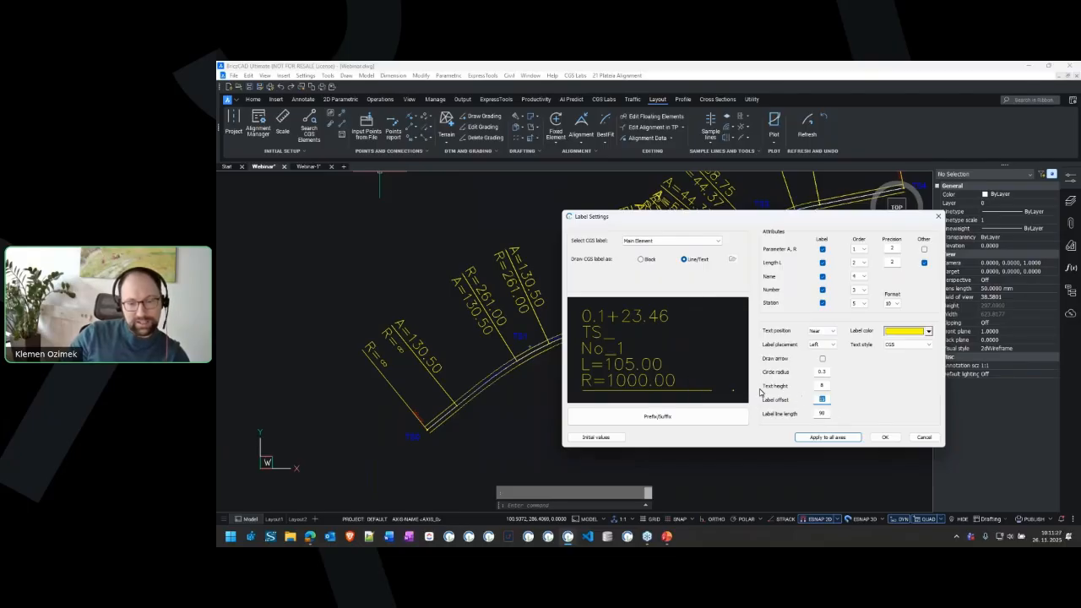
{"action": "type", "text": "0"}
Try a label line length of 45 with a text height of 4, then return them to 90 and 8
{"action": "left_click_drag", "start_coordinate": [824, 413], "coordinate": [773, 412]}
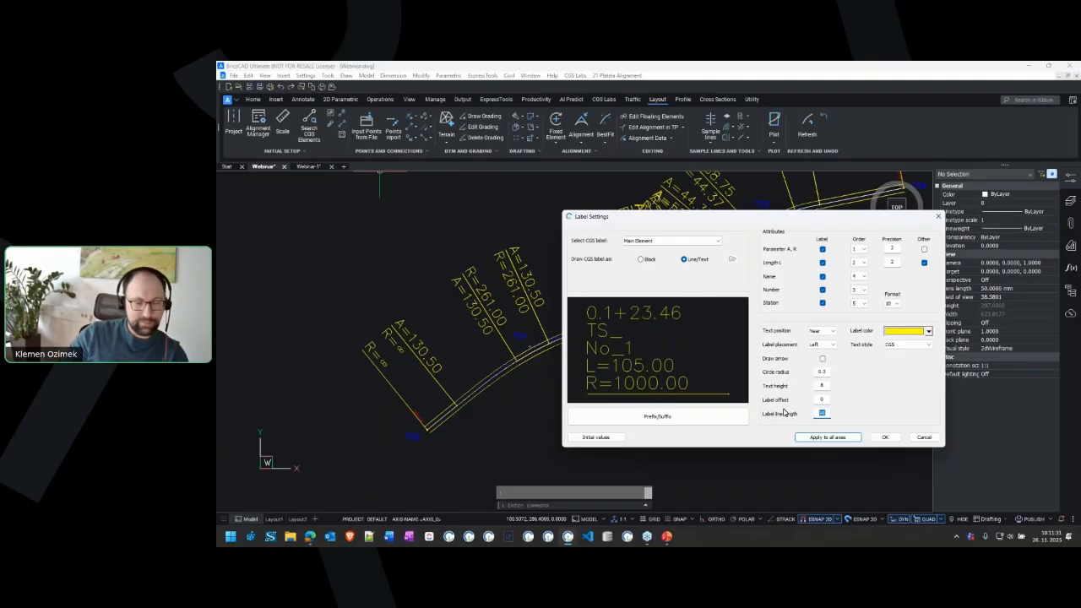
{"action": "type", "text": "45"}
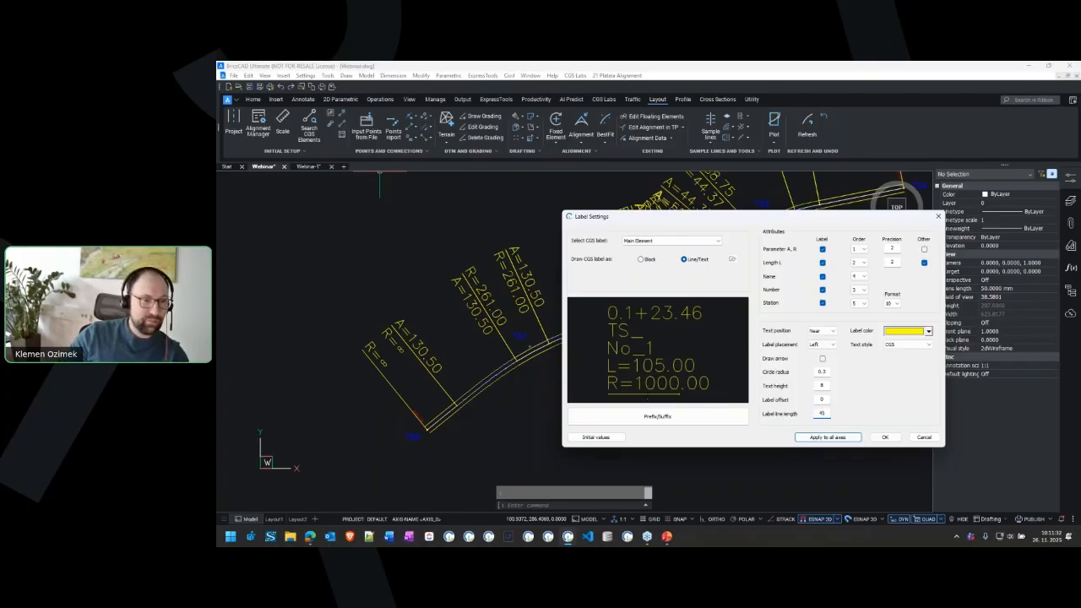
{"action": "left_click_drag", "start_coordinate": [826, 385], "coordinate": [770, 385]}
{"action": "type", "text": "4"}
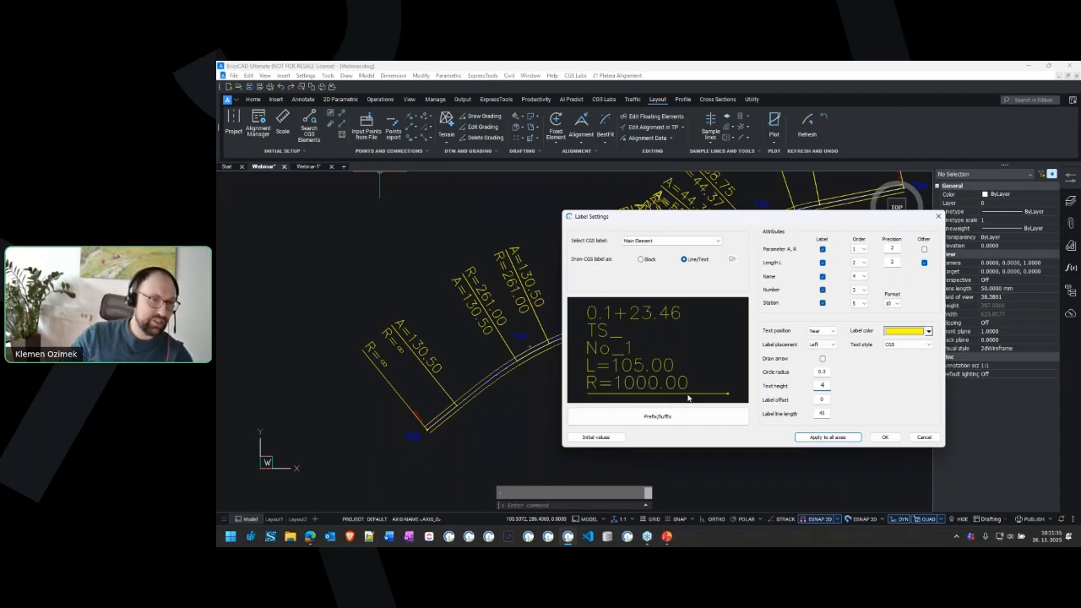
{"action": "left_click_drag", "start_coordinate": [826, 385], "coordinate": [777, 382]}
{"action": "type", "text": "8"}
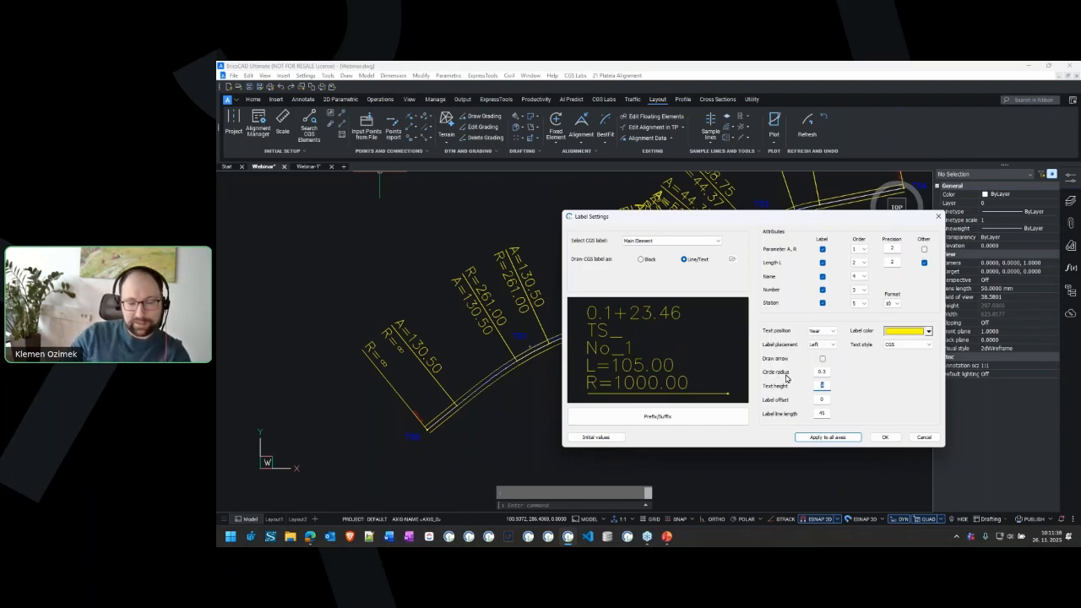
{"action": "left_click_drag", "start_coordinate": [830, 413], "coordinate": [811, 412]}
{"action": "type", "text": "90"}
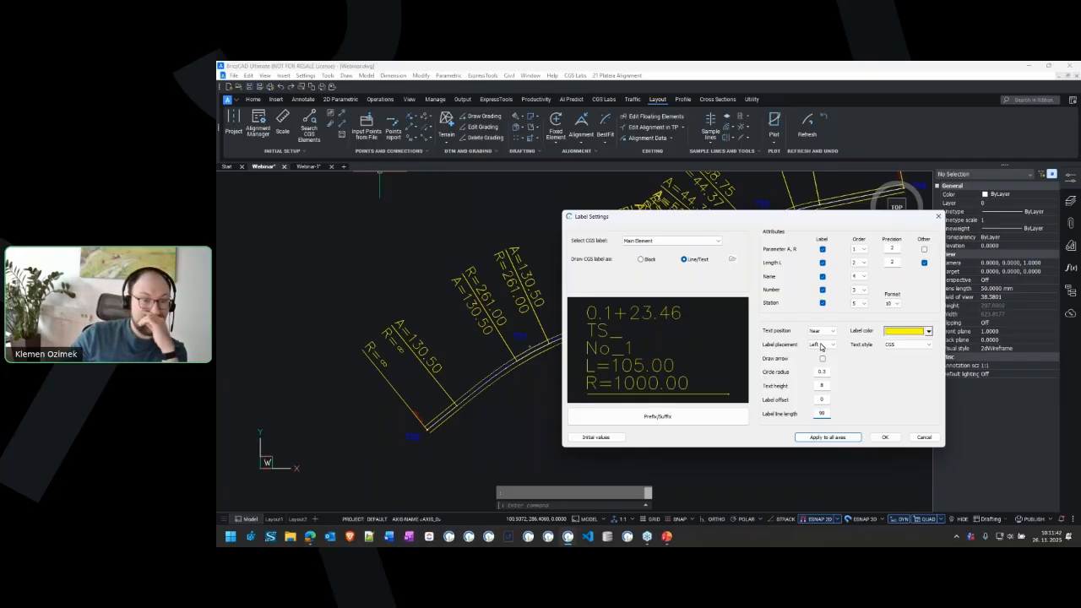
Set the label color to red and the text style to Standard, then apply the settings to the alignment labels
{"action": "left_click", "coordinate": [903, 331]}
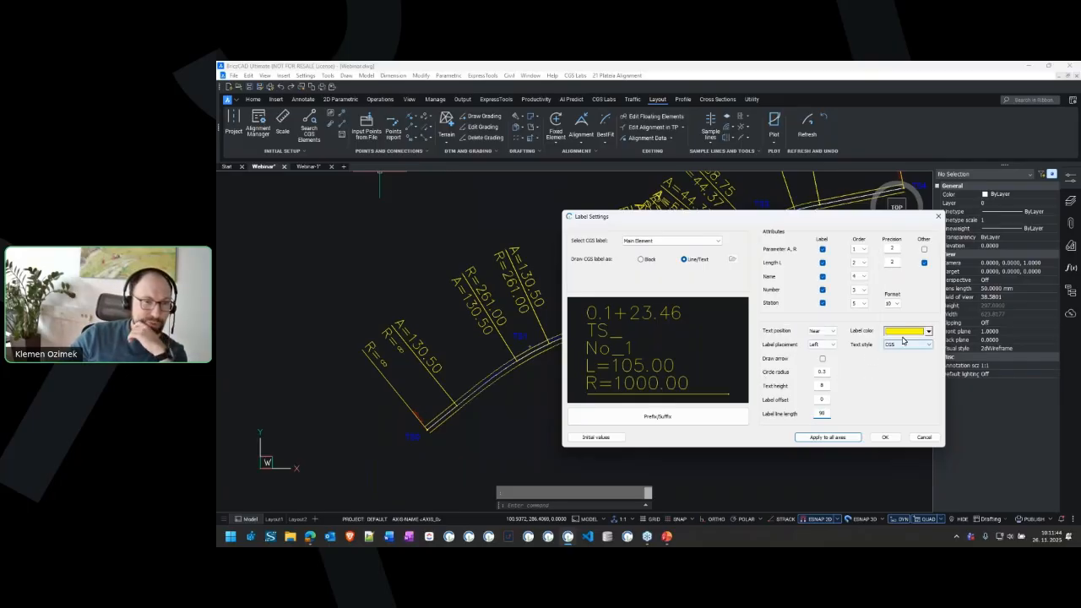
{"action": "left_click", "coordinate": [912, 356]}
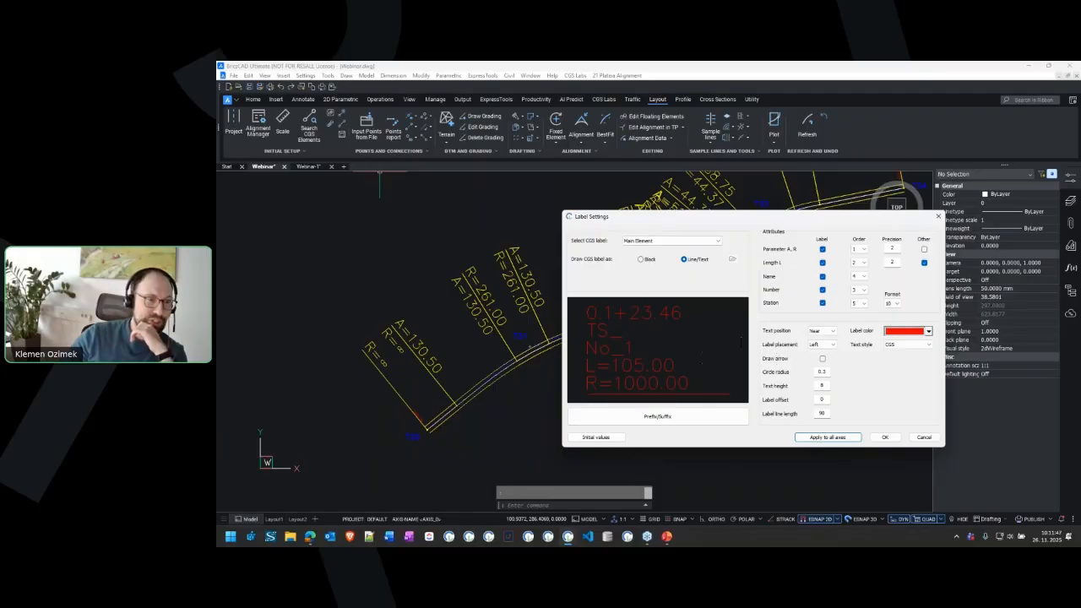
{"action": "left_click", "coordinate": [906, 345]}
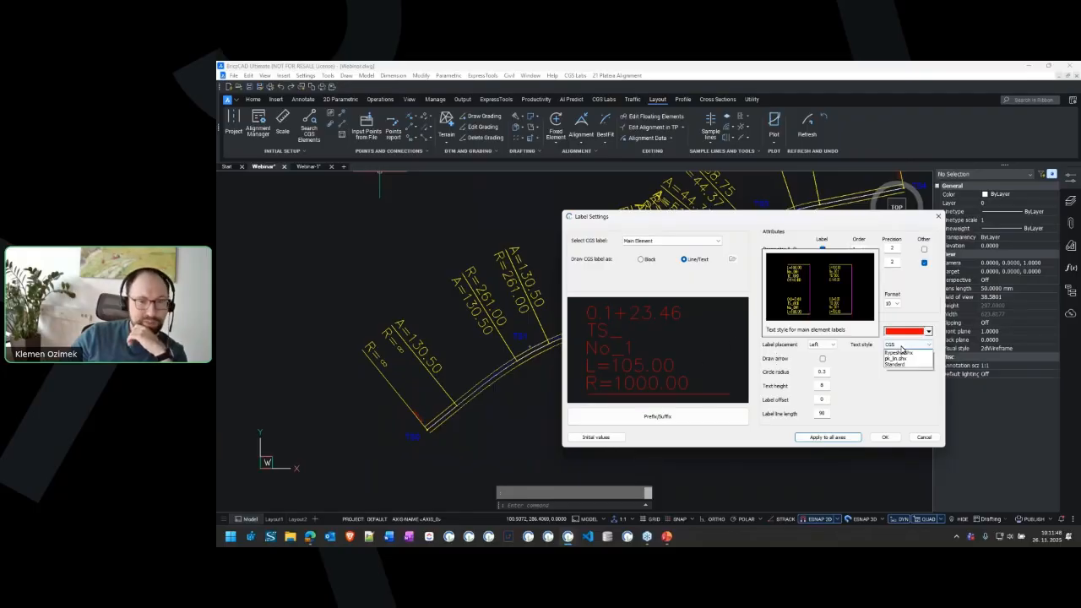
{"action": "left_click", "coordinate": [902, 372]}
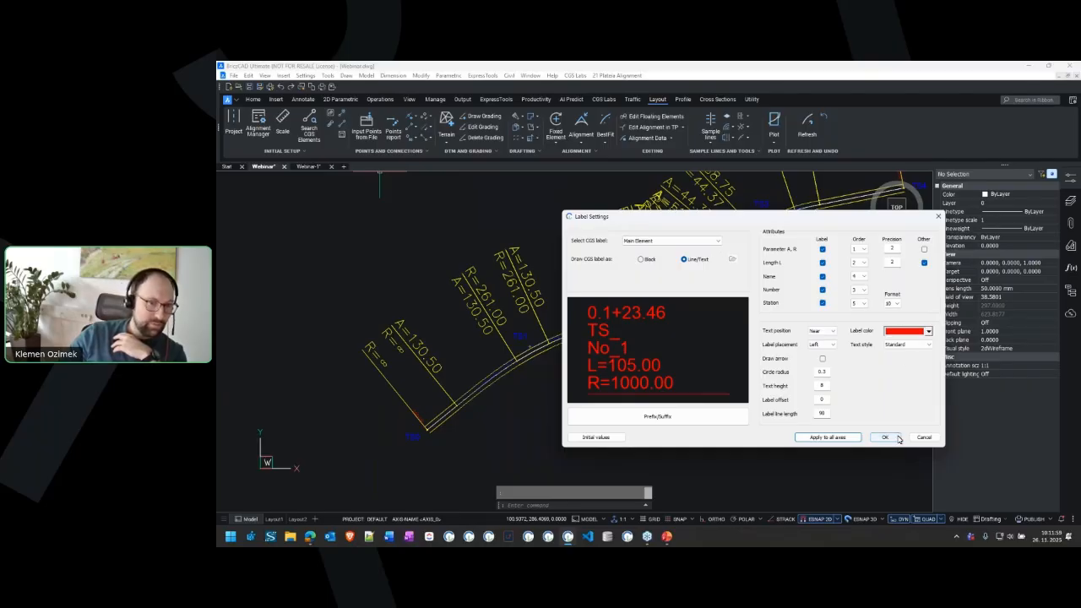
{"action": "key", "text": "Return"}
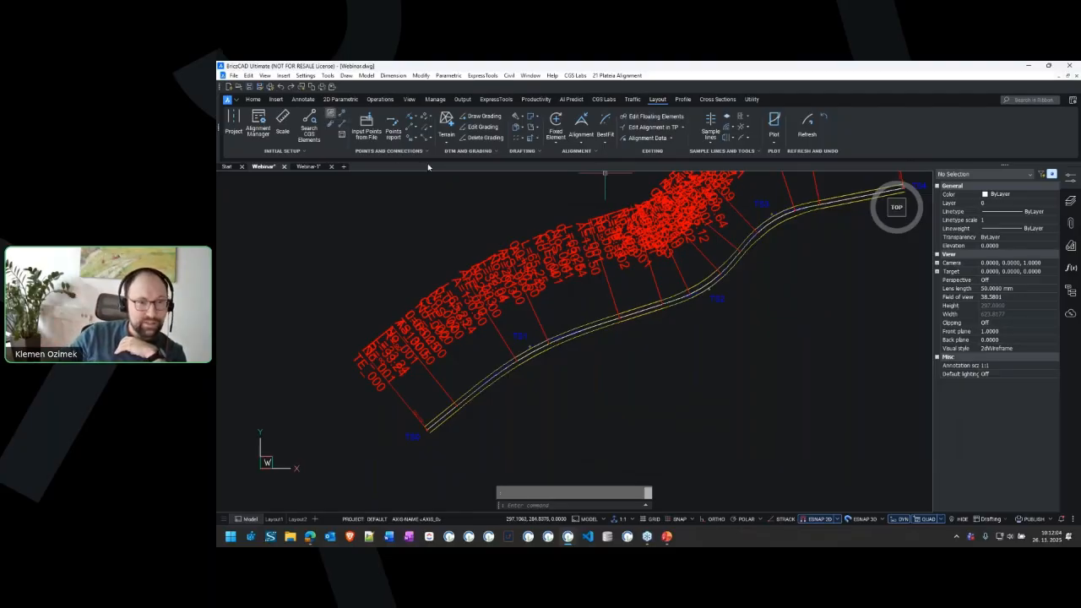
Remove the name, length and number attributes from the main element label and apply the settings
{"action": "left_click_drag", "start_coordinate": [693, 184], "coordinate": [816, 224]}
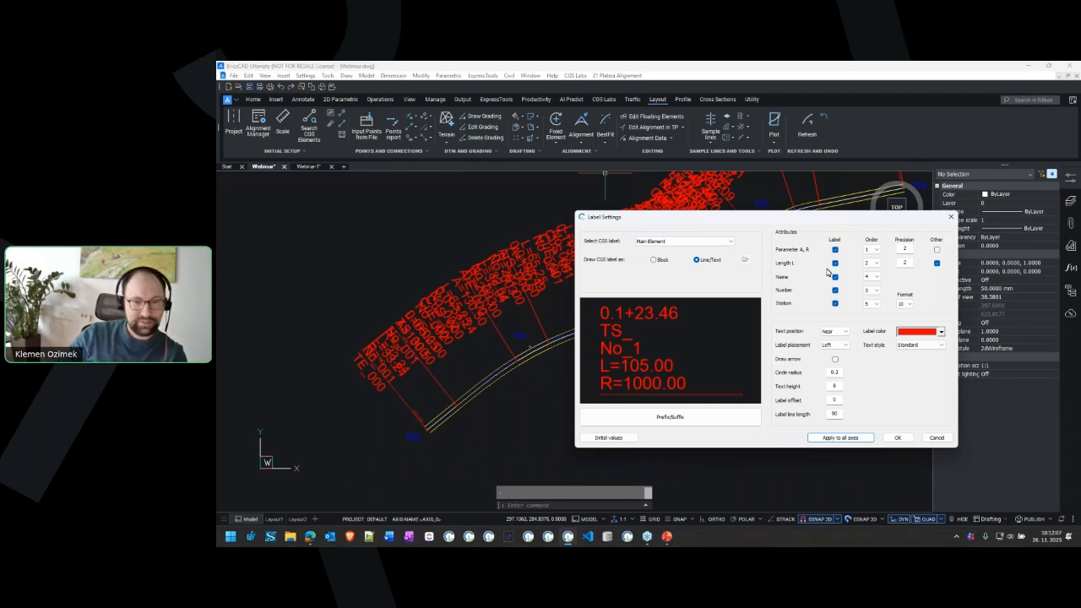
{"action": "left_click", "coordinate": [834, 276]}
{"action": "left_click", "coordinate": [835, 263]}
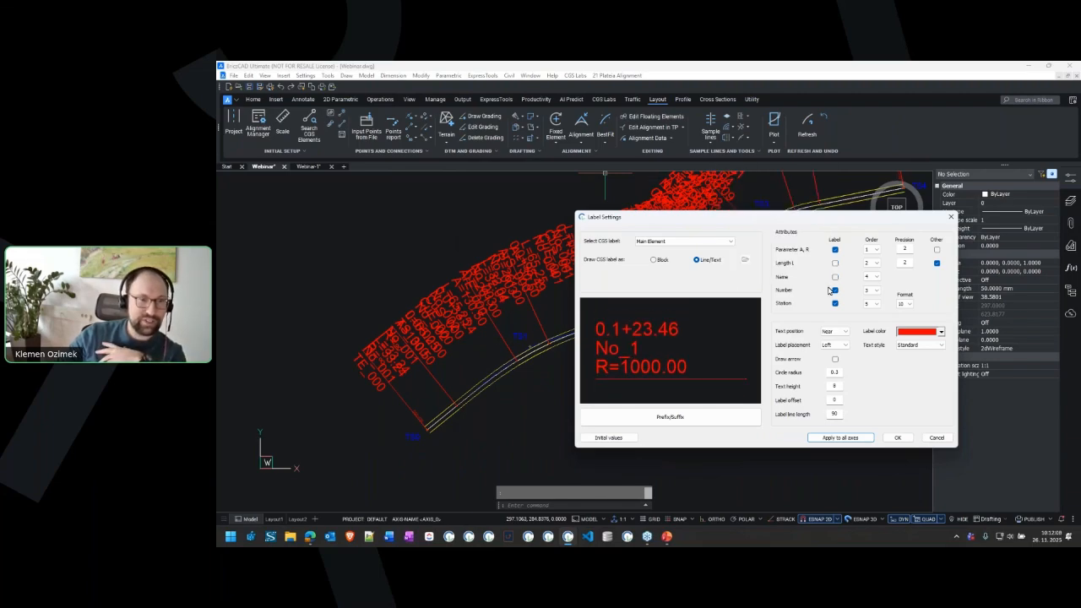
{"action": "left_click", "coordinate": [834, 290]}
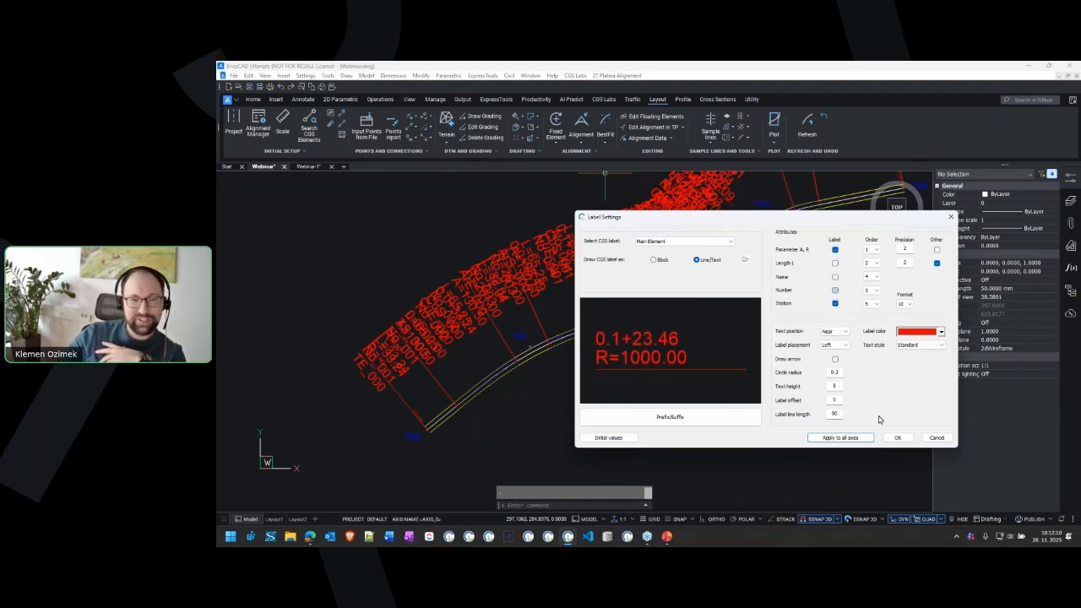
{"action": "key", "text": "Return"}
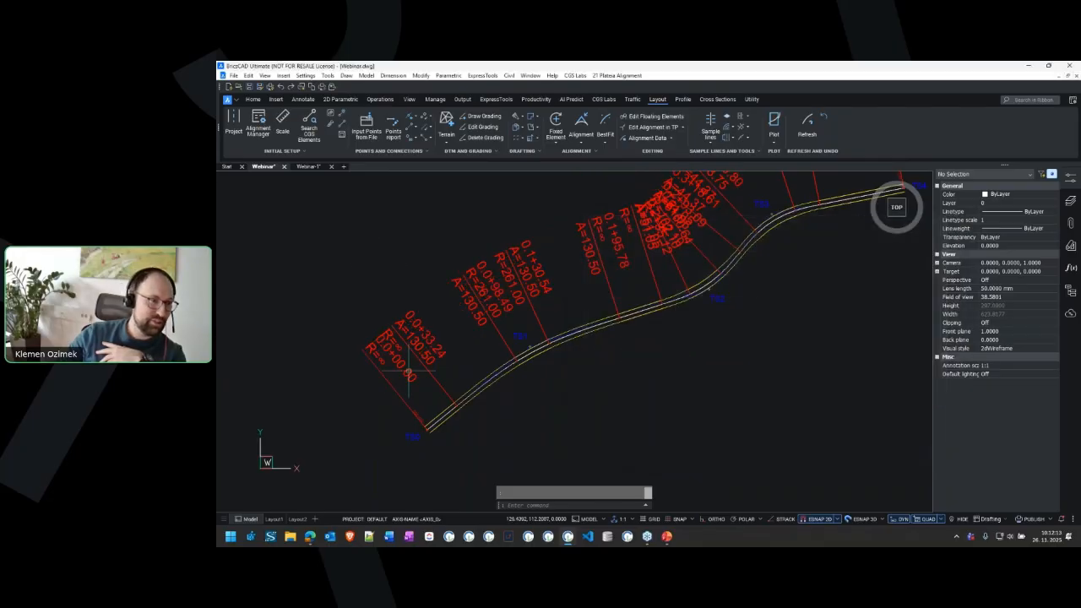
Set the main element label's text height to 4 and apply it to the drawing
{"action": "scroll", "coordinate": [425, 314], "scroll_direction": "up", "scroll_amount": 3}
{"action": "mouse_move", "coordinate": [467, 303]}
{"action": "middle_mouse_down"}
{"action": "mouse_move", "coordinate": [478, 323]}
{"action": "mouse_move", "coordinate": [462, 345]}
{"action": "middle_mouse_up"}
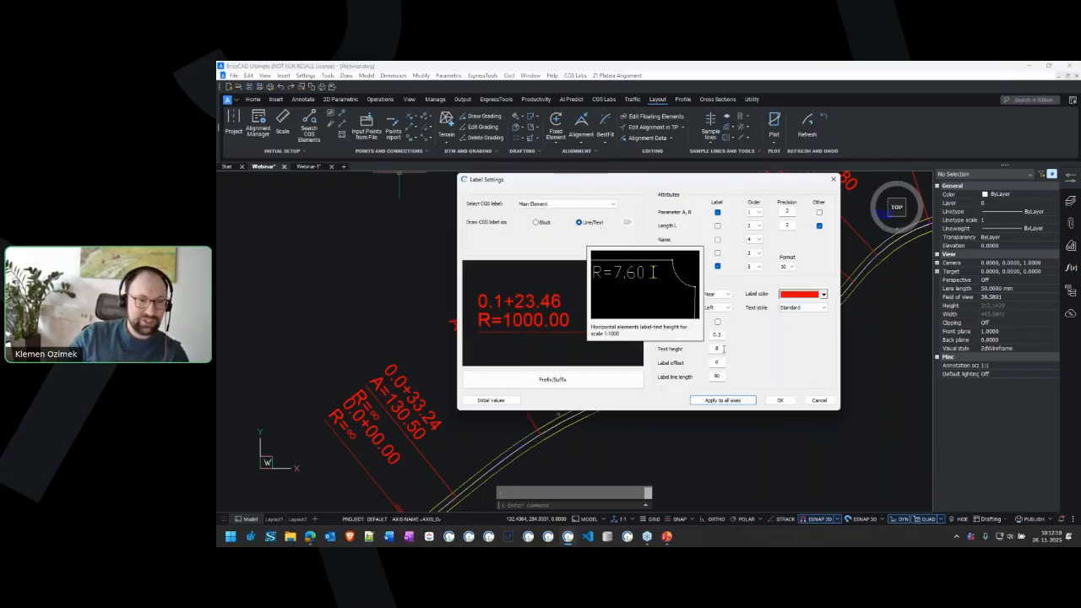
{"action": "left_click_drag", "start_coordinate": [721, 349], "coordinate": [693, 352]}
{"action": "type", "text": "4"}
{"action": "left_click", "coordinate": [786, 402]}
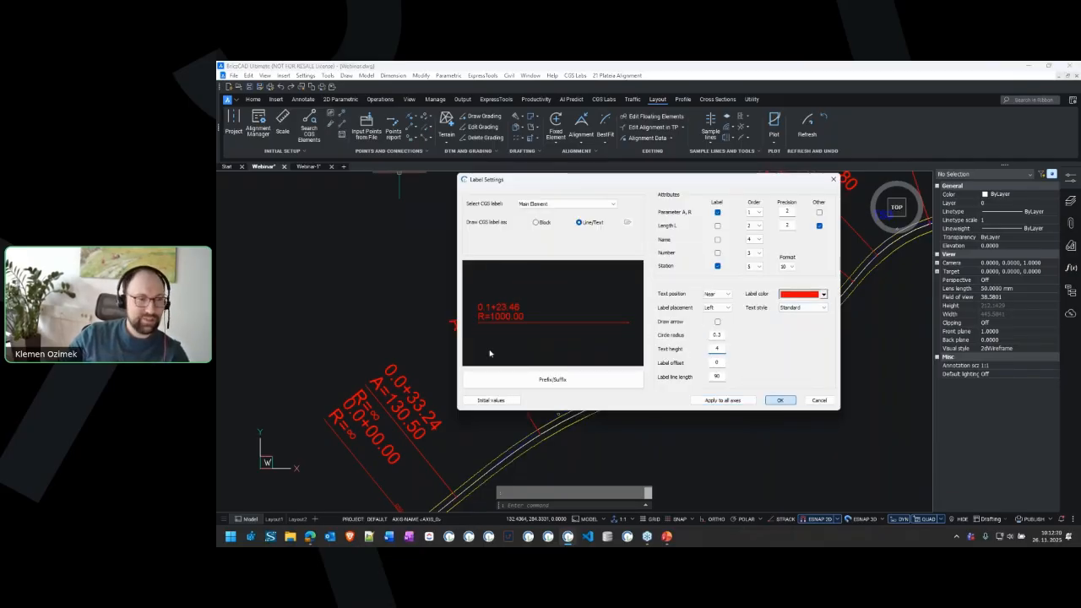
Inspect the redrawn labels along the alignment, then review the label settings and close them without changes
{"action": "scroll", "coordinate": [633, 243], "scroll_direction": "up", "scroll_amount": 3}
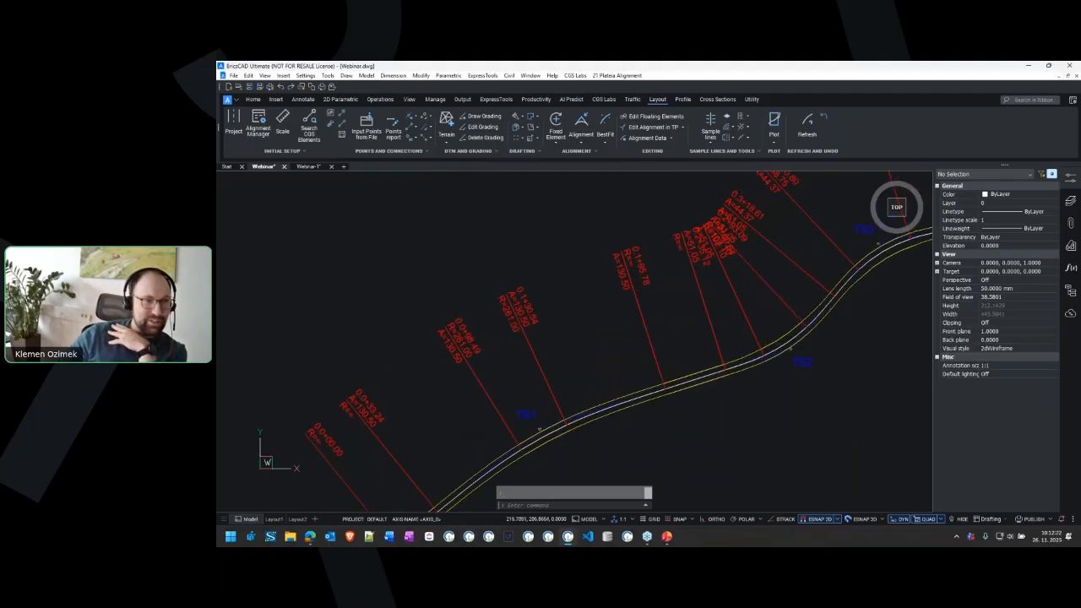
{"action": "middle_click_drag", "start_coordinate": [555, 325], "coordinate": [668, 285]}
{"action": "scroll", "coordinate": [668, 285], "scroll_direction": "down", "scroll_amount": 5}
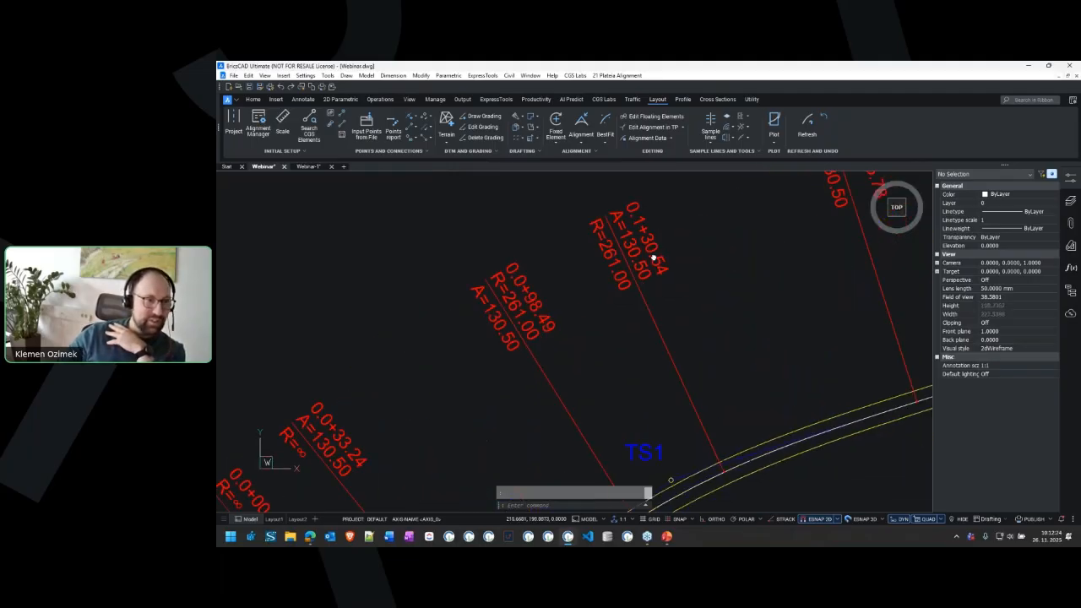
{"action": "middle_click_drag", "start_coordinate": [513, 292], "coordinate": [532, 303]}
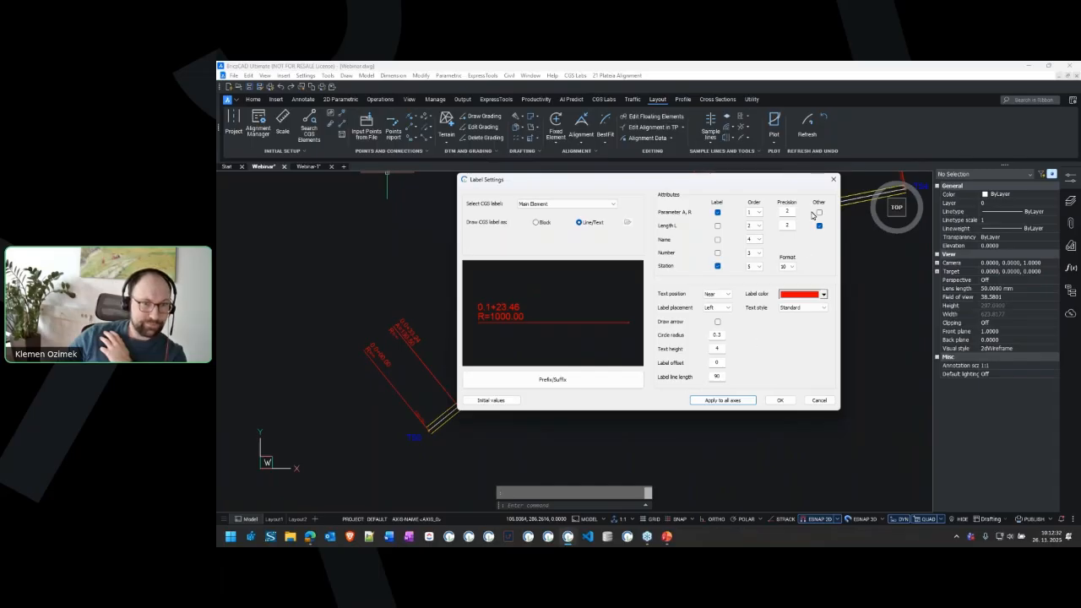
{"action": "left_click", "coordinate": [834, 179]}
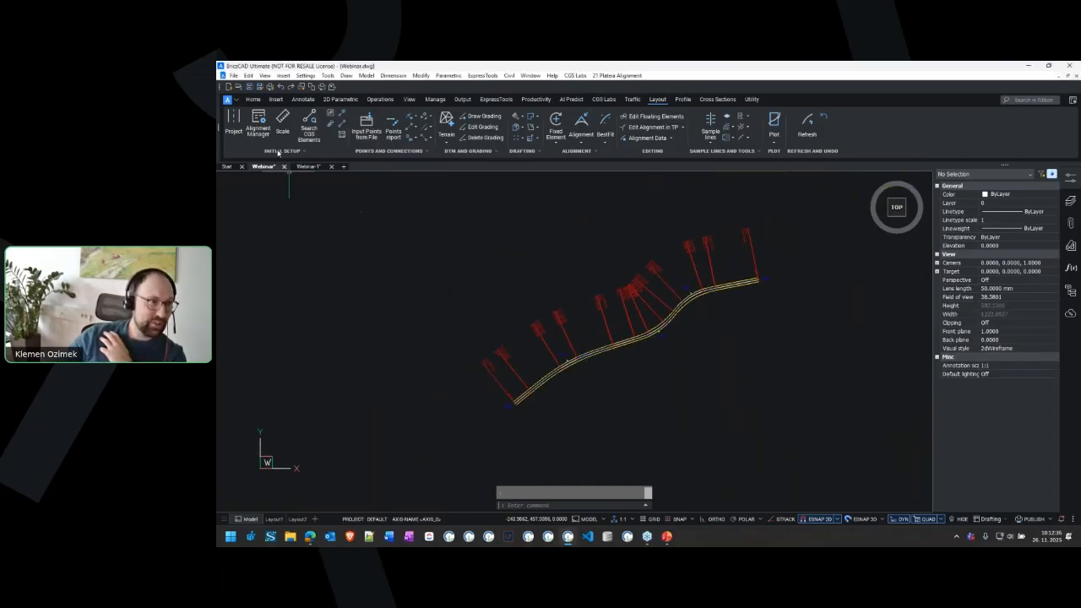
Add a new axis to the drawing through the Alignment Manager
{"action": "left_click", "coordinate": [258, 124]}
{"action": "right_click", "coordinate": [404, 367]}
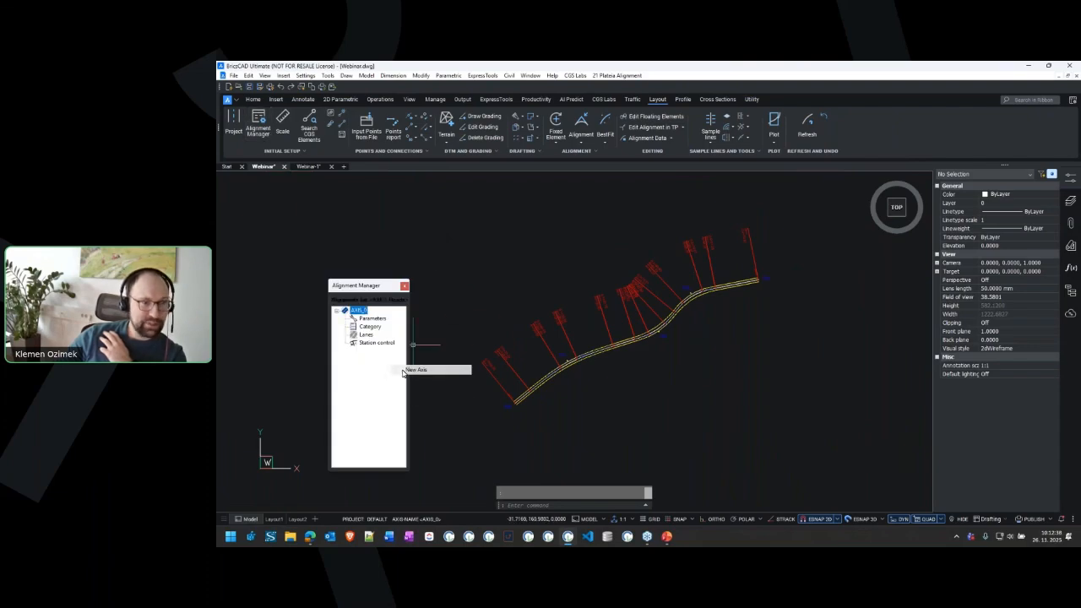
{"action": "left_click", "coordinate": [416, 369]}
{"action": "left_click", "coordinate": [620, 361]}
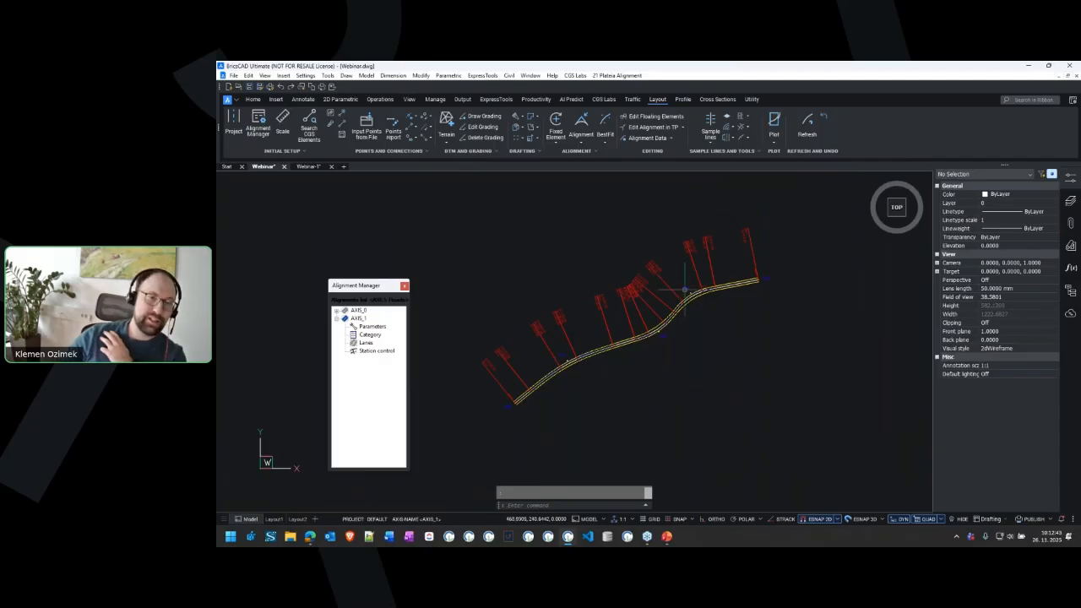
Create the new axis's alignment from a six-point tangent polygon below the existing road, accepting the default lanes and widenings
{"action": "left_click", "coordinate": [583, 126]}
{"action": "left_click", "coordinate": [644, 331]}
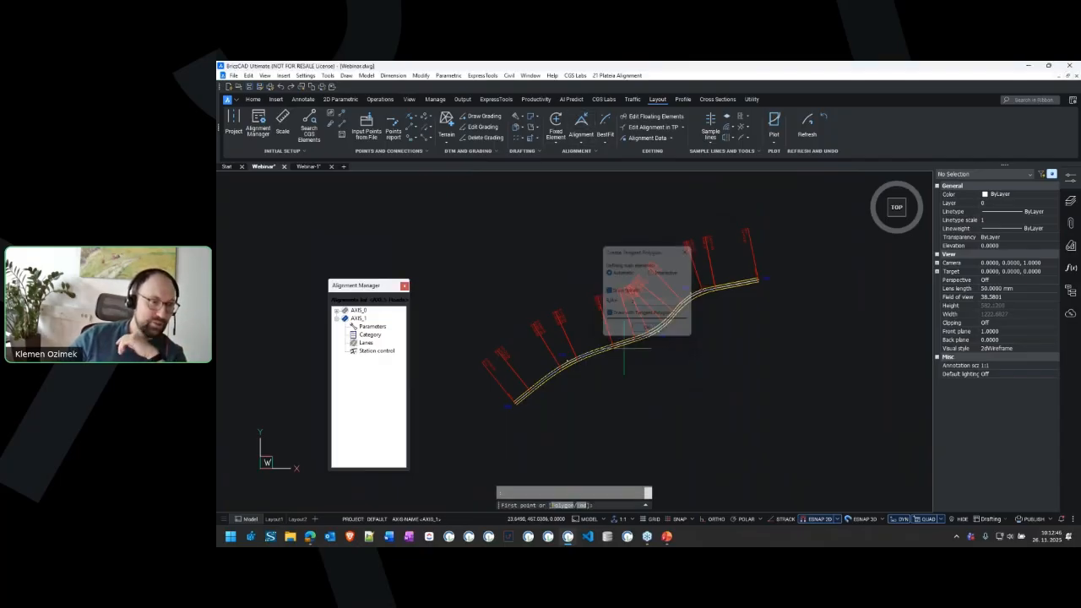
{"action": "left_click", "coordinate": [602, 424]}
{"action": "left_click", "coordinate": [648, 382]}
{"action": "left_click", "coordinate": [708, 363]}
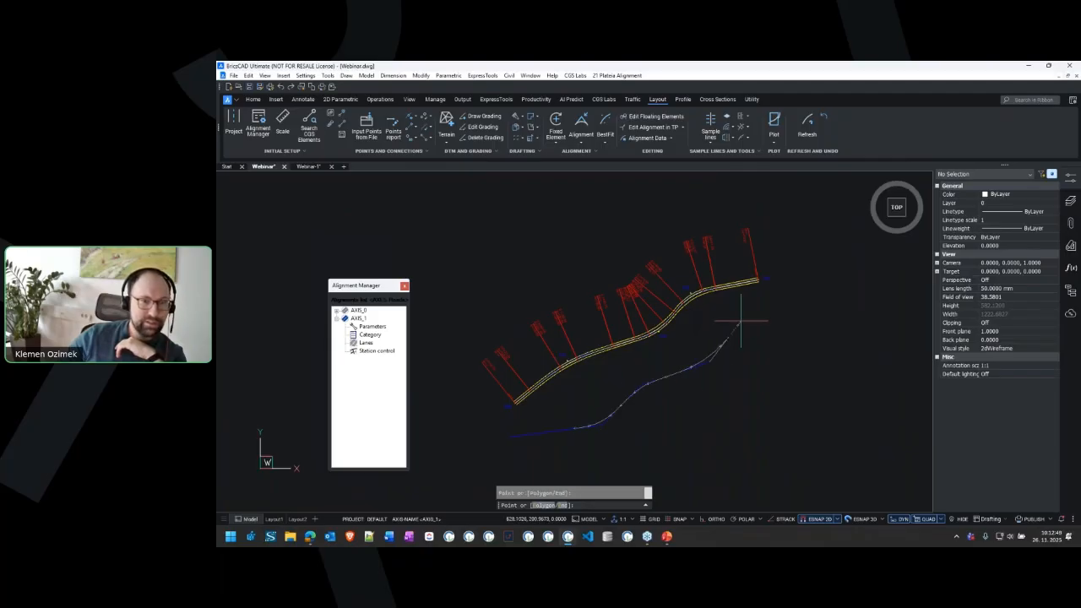
{"action": "left_click", "coordinate": [742, 321]}
{"action": "left_click", "coordinate": [796, 308]}
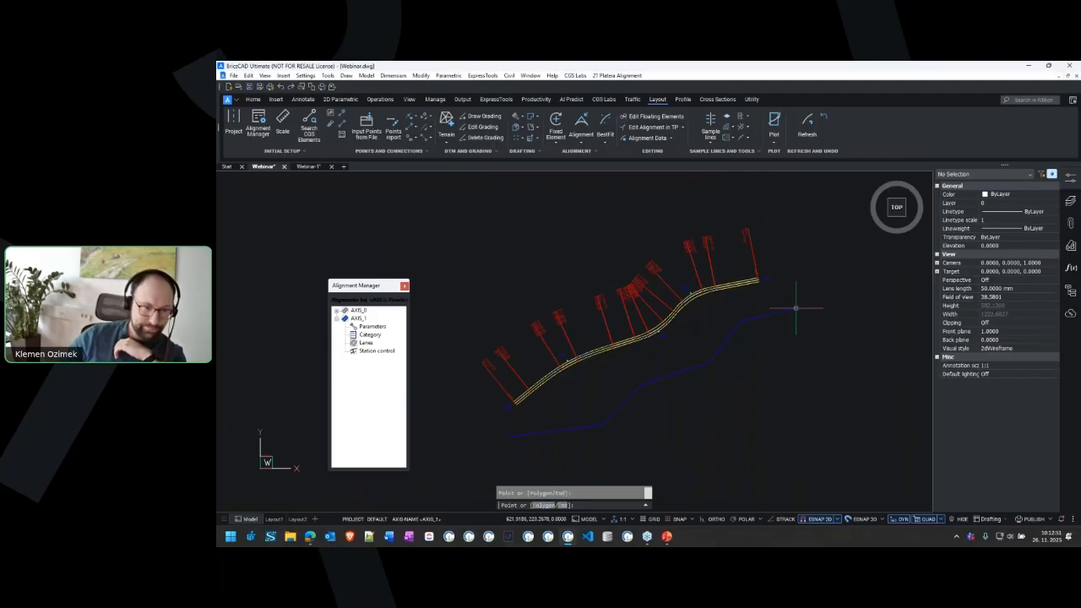
{"action": "key", "text": "Return"}
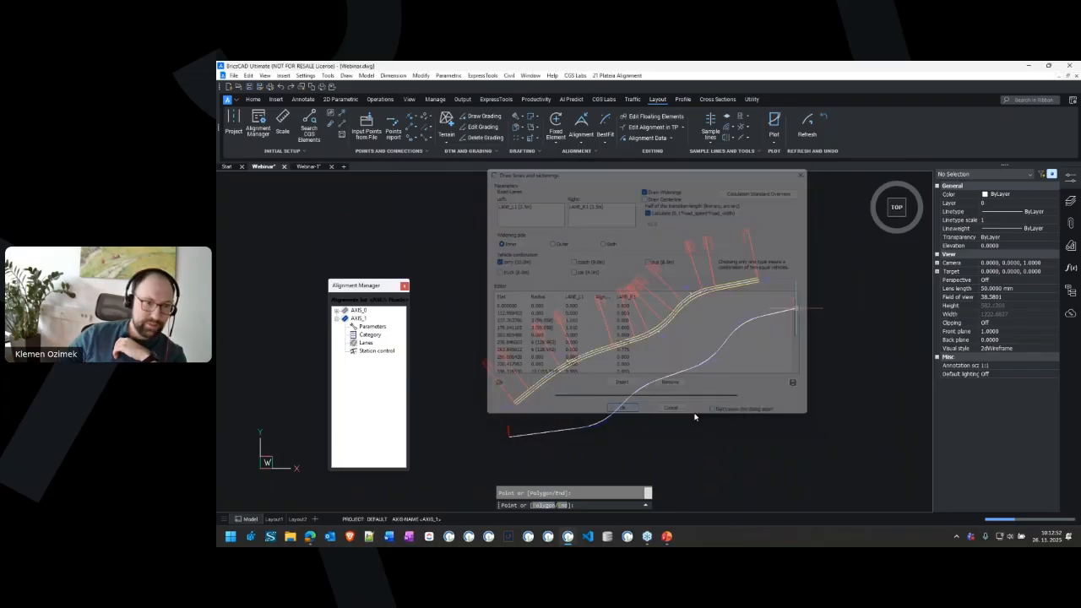
{"action": "key", "text": "Return"}
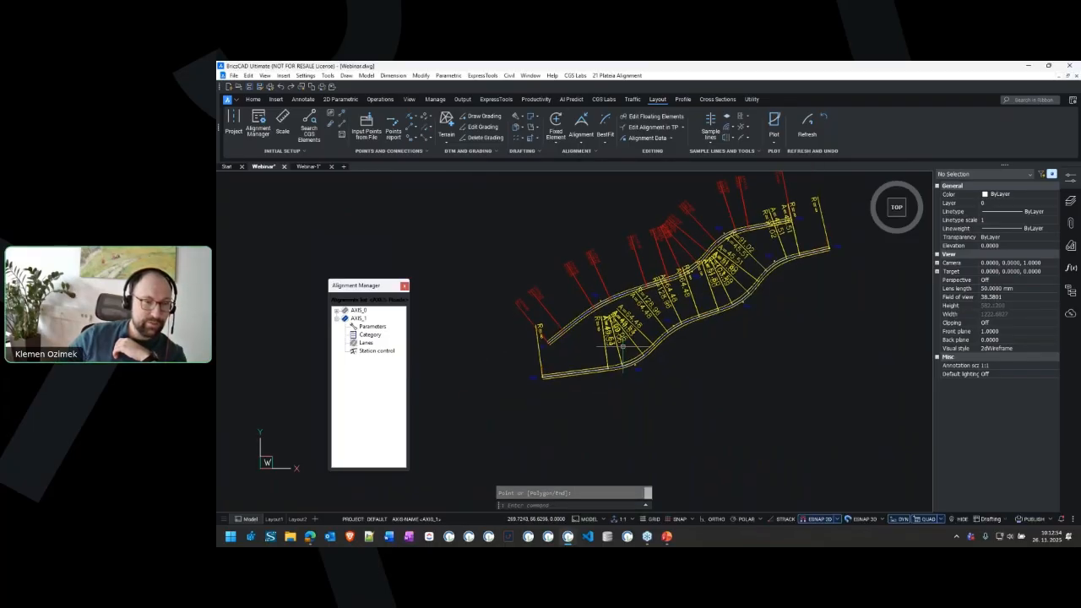
Set the main element label color to green for AXIS_1 only
{"action": "scroll", "coordinate": [624, 295], "scroll_direction": "up", "scroll_amount": 2}
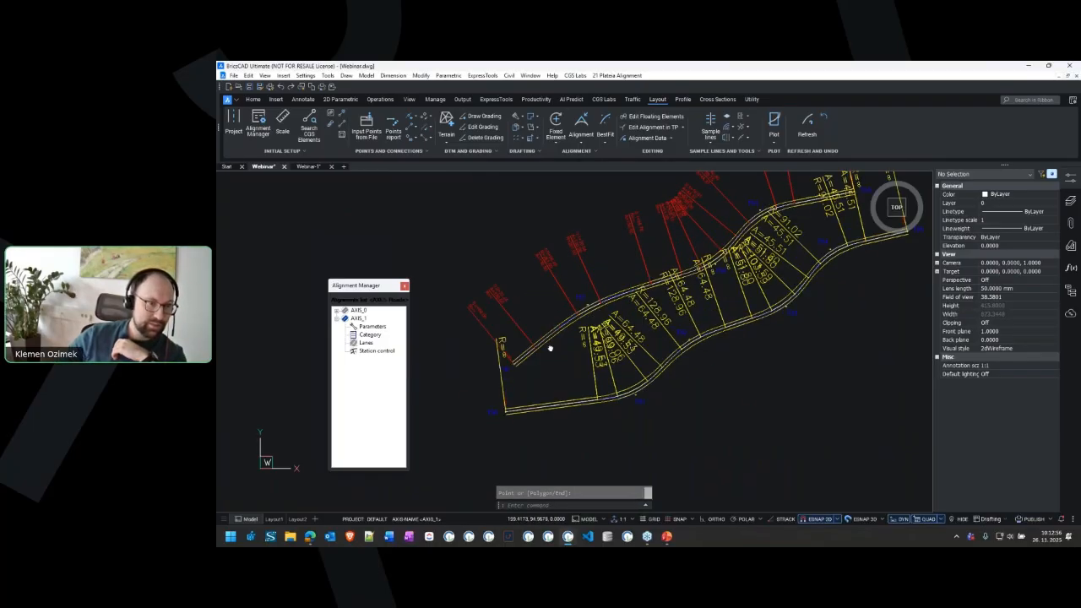
{"action": "middle_click_drag", "start_coordinate": [551, 347], "coordinate": [537, 356]}
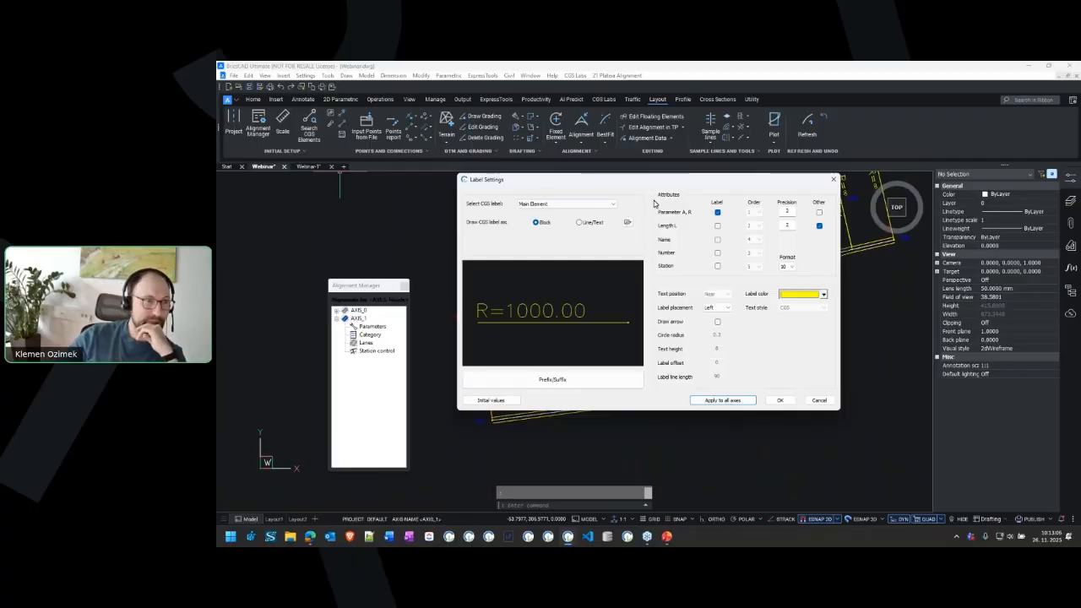
{"action": "left_click_drag", "start_coordinate": [653, 179], "coordinate": [648, 202]}
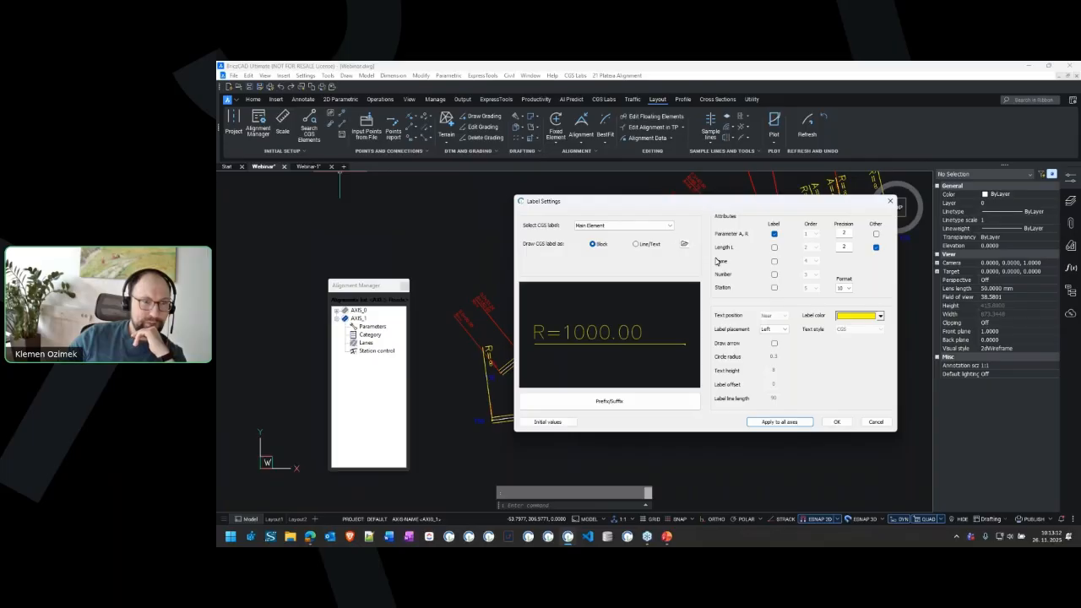
{"action": "left_click", "coordinate": [855, 316]}
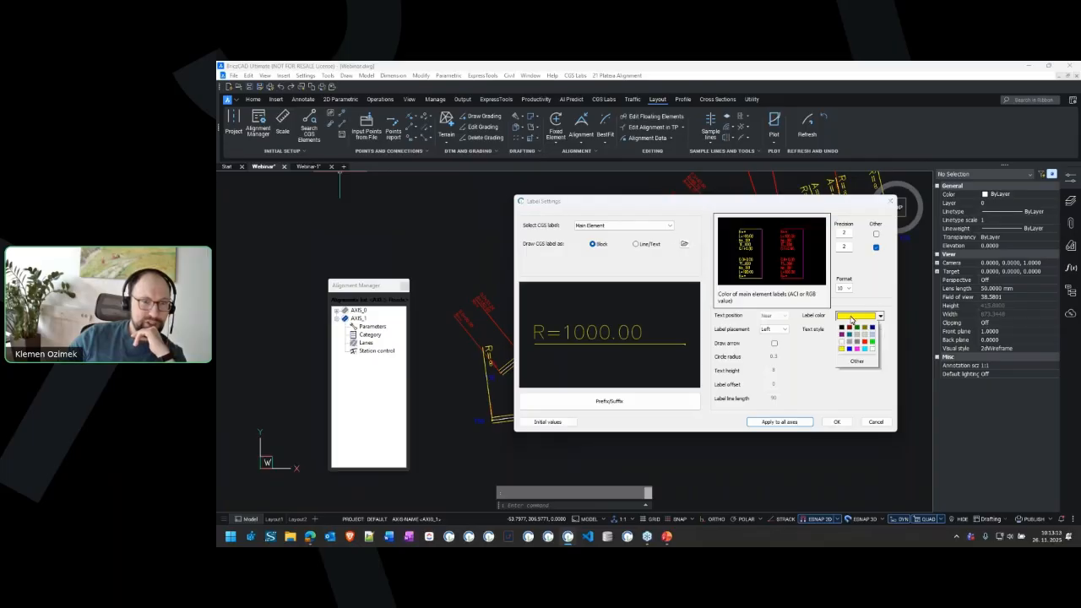
{"action": "left_click", "coordinate": [861, 361]}
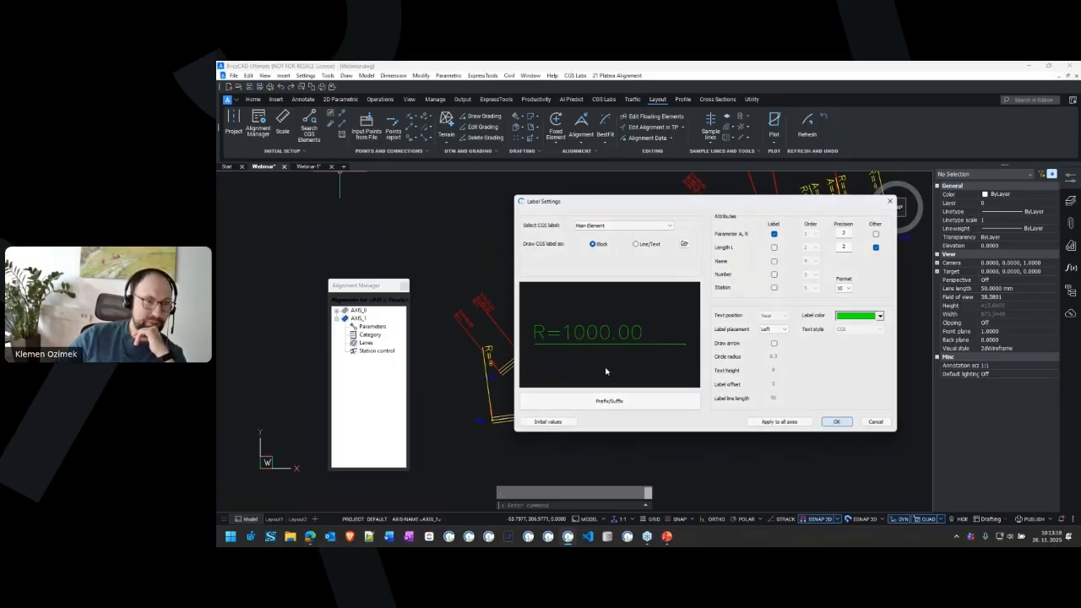
{"action": "key", "text": "Return"}
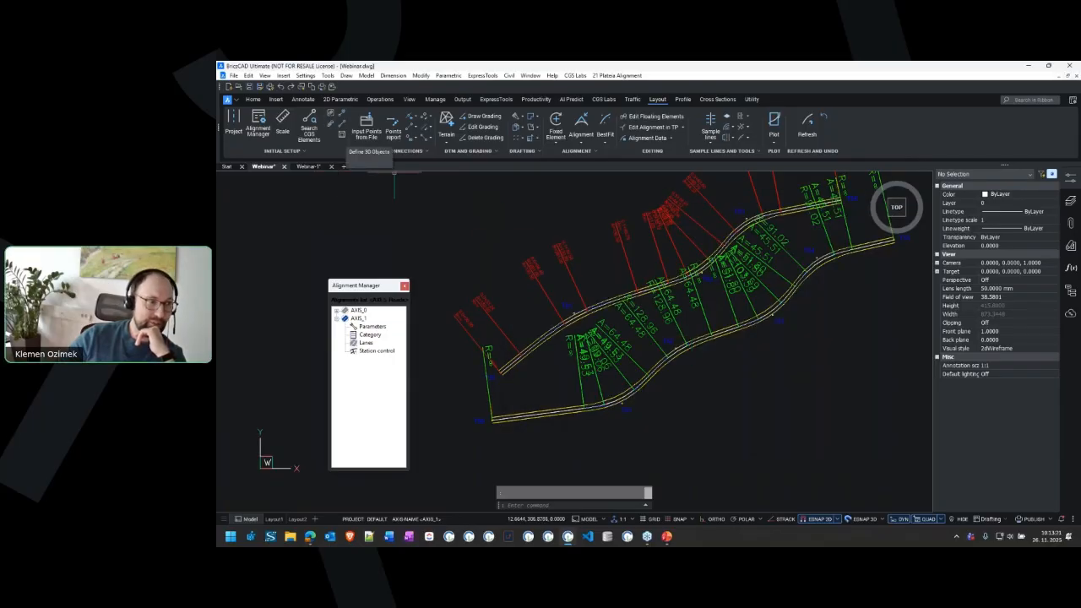
Activate AXIS_0 and apply its main element label settings to all axes
{"action": "left_click", "coordinate": [359, 311]}
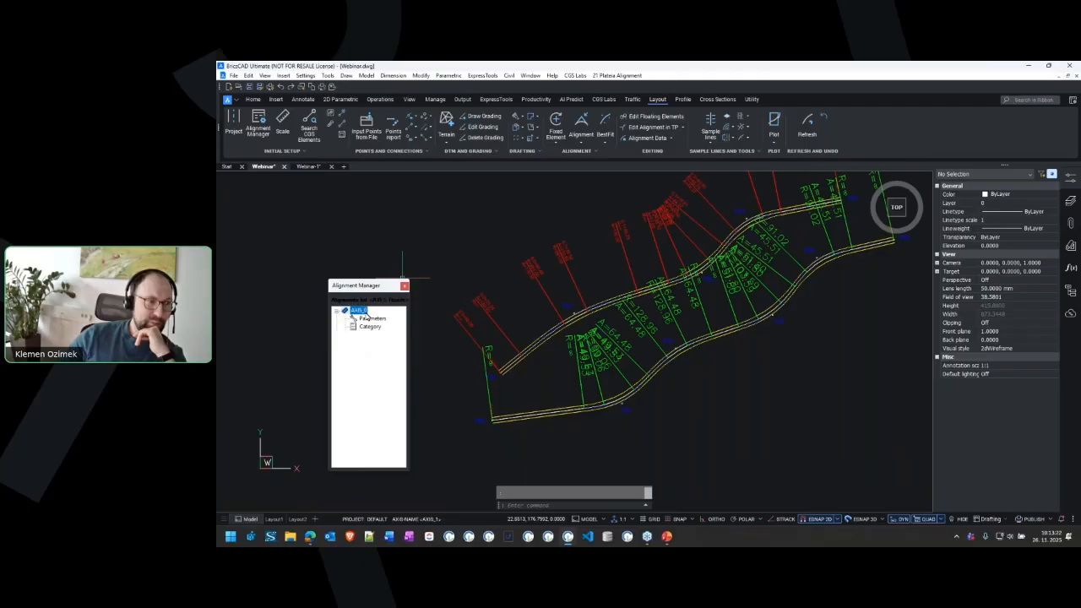
{"action": "scroll", "coordinate": [565, 302], "scroll_direction": "up", "scroll_amount": 3}
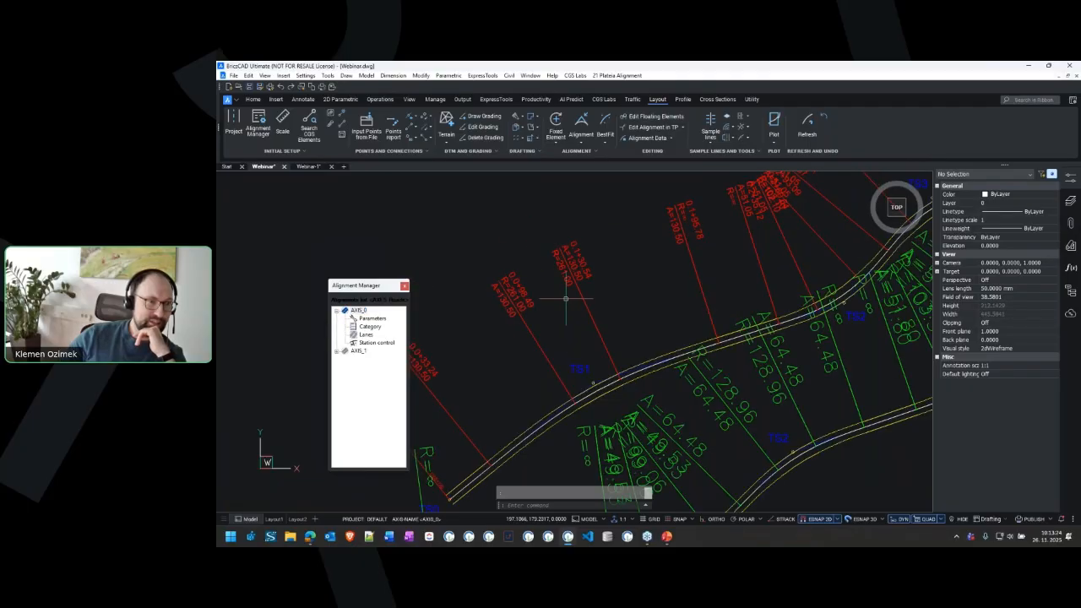
{"action": "scroll", "coordinate": [559, 283], "scroll_direction": "up", "scroll_amount": 1}
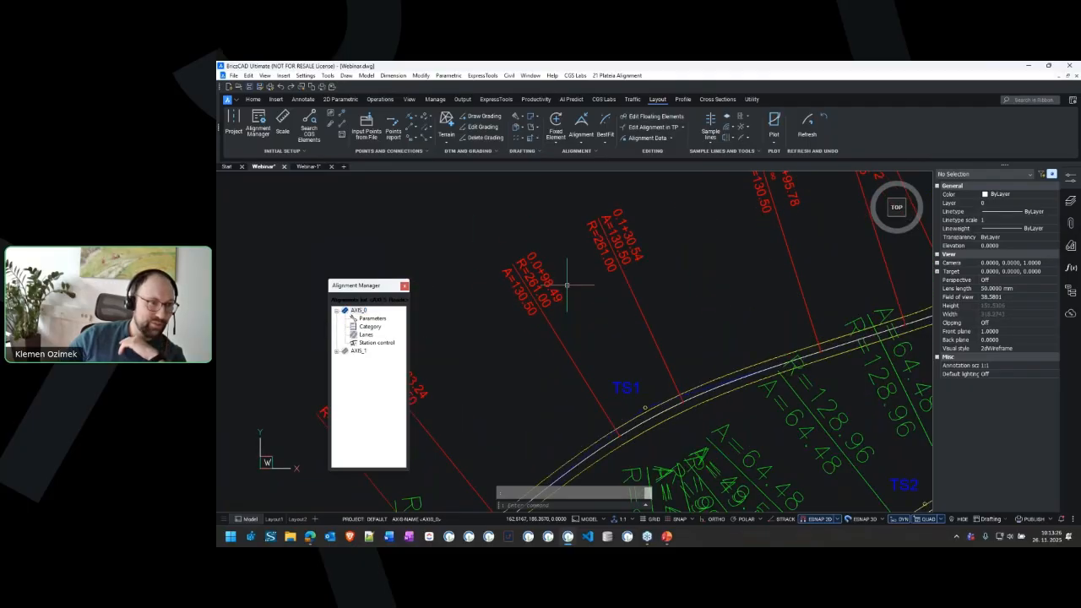
{"action": "middle_click_drag", "start_coordinate": [557, 330], "coordinate": [504, 239]}
{"action": "middle_click_drag", "start_coordinate": [666, 396], "coordinate": [620, 337]}
{"action": "scroll", "coordinate": [625, 341], "scroll_direction": "down", "scroll_amount": 1}
{"action": "left_click", "coordinate": [336, 130]}
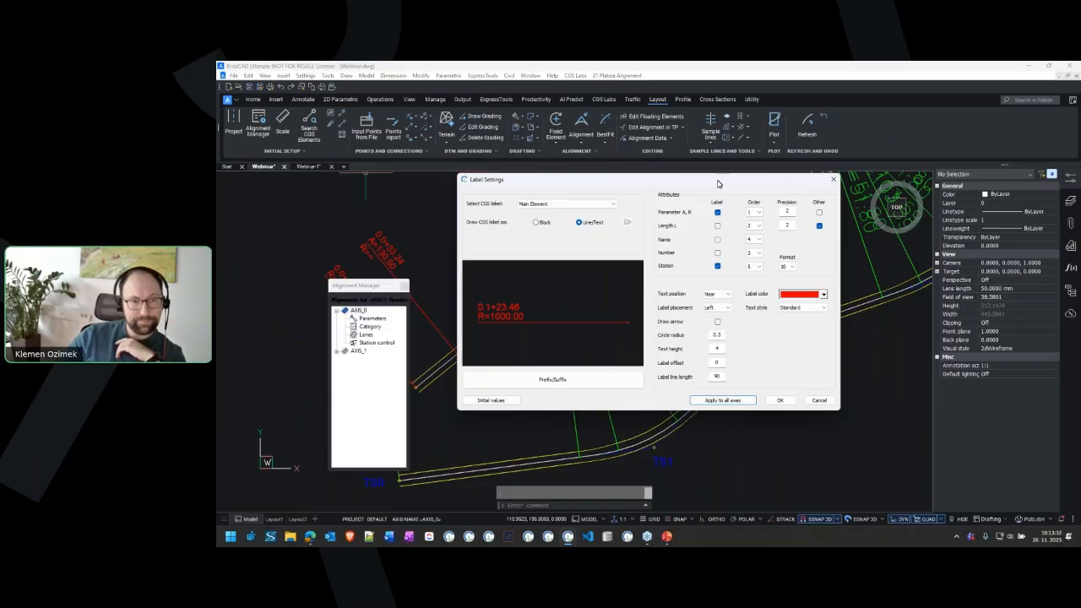
{"action": "left_click_drag", "start_coordinate": [716, 181], "coordinate": [748, 185]}
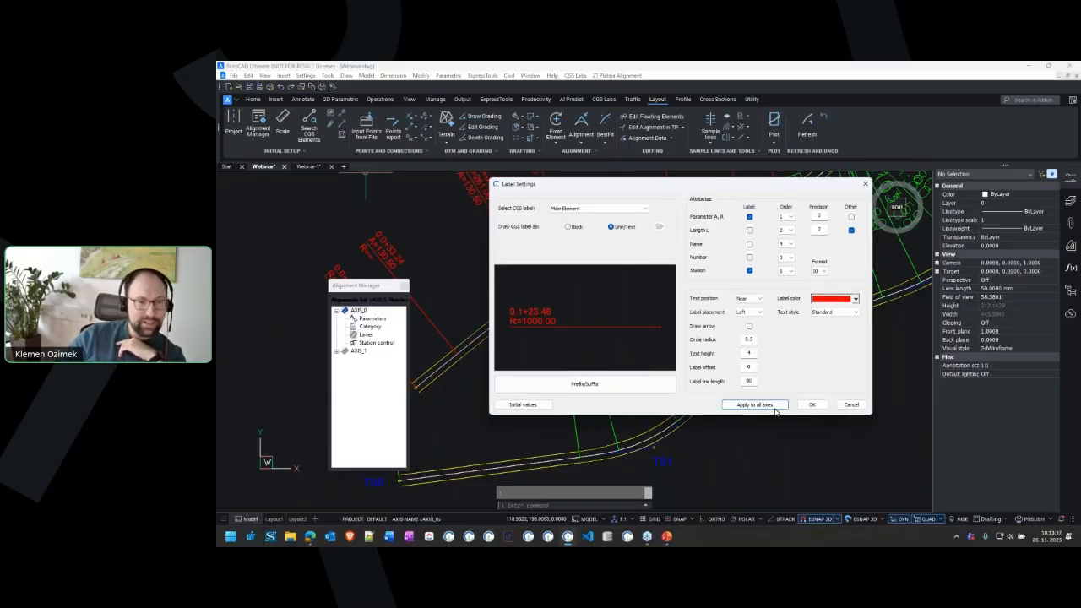
{"action": "left_click", "coordinate": [773, 408]}
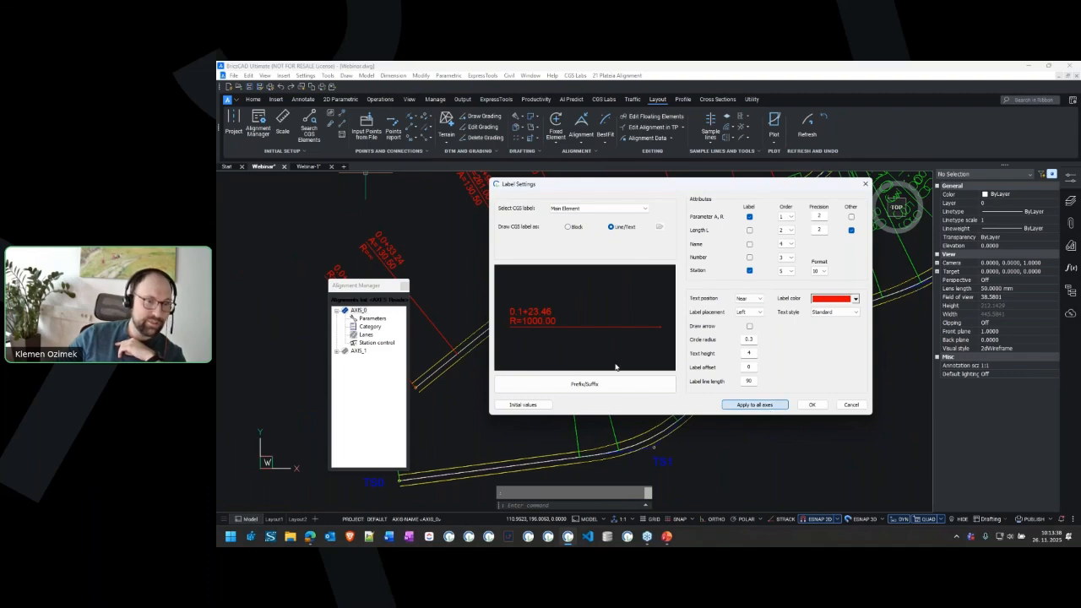
Review the labels on both axes, then examine the Plateia DesignSpeed prefix and suffix entries in the Label Editor and close it
{"action": "scroll", "coordinate": [617, 356], "scroll_direction": "down", "scroll_amount": 2}
{"action": "middle_click_drag", "start_coordinate": [814, 233], "coordinate": [662, 314]}
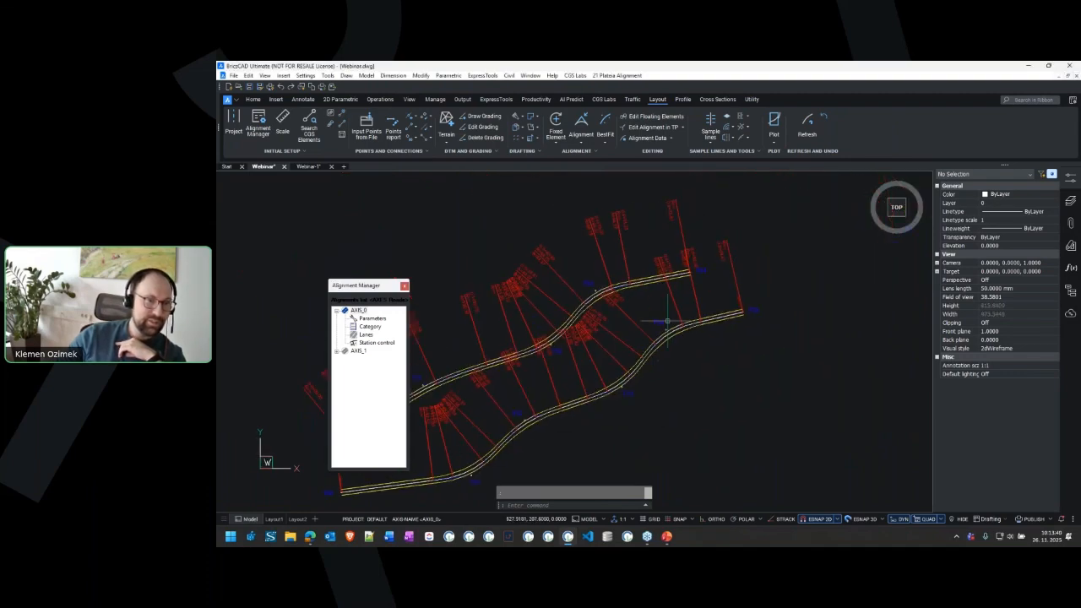
{"action": "scroll", "coordinate": [662, 311], "scroll_direction": "up", "scroll_amount": 1}
{"action": "middle_click_drag", "start_coordinate": [572, 367], "coordinate": [724, 236]}
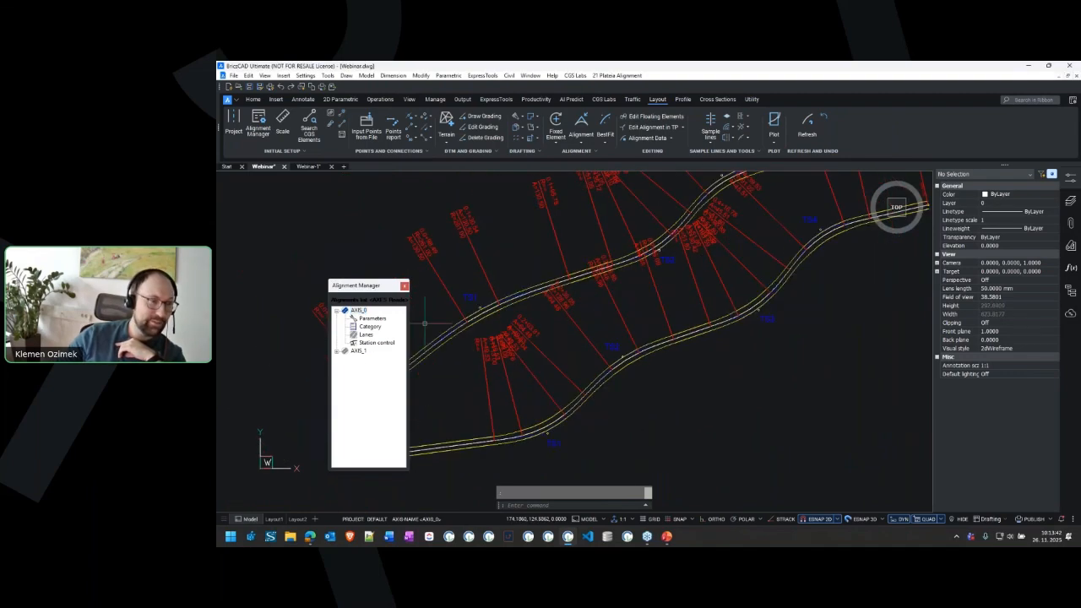
{"action": "scroll", "coordinate": [723, 293], "scroll_direction": "up", "scroll_amount": 1}
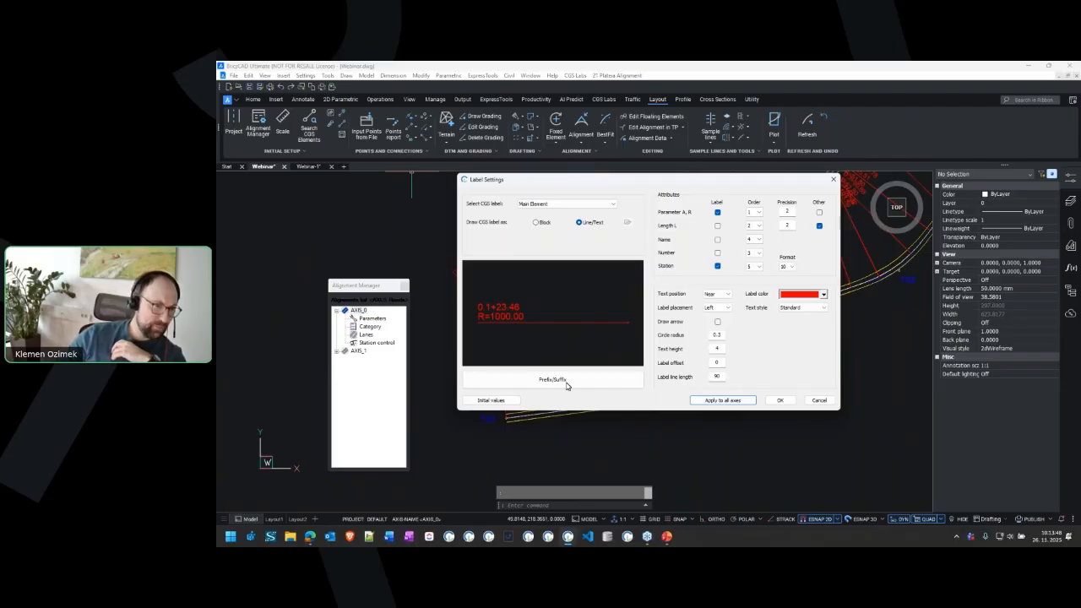
{"action": "left_click", "coordinate": [567, 385]}
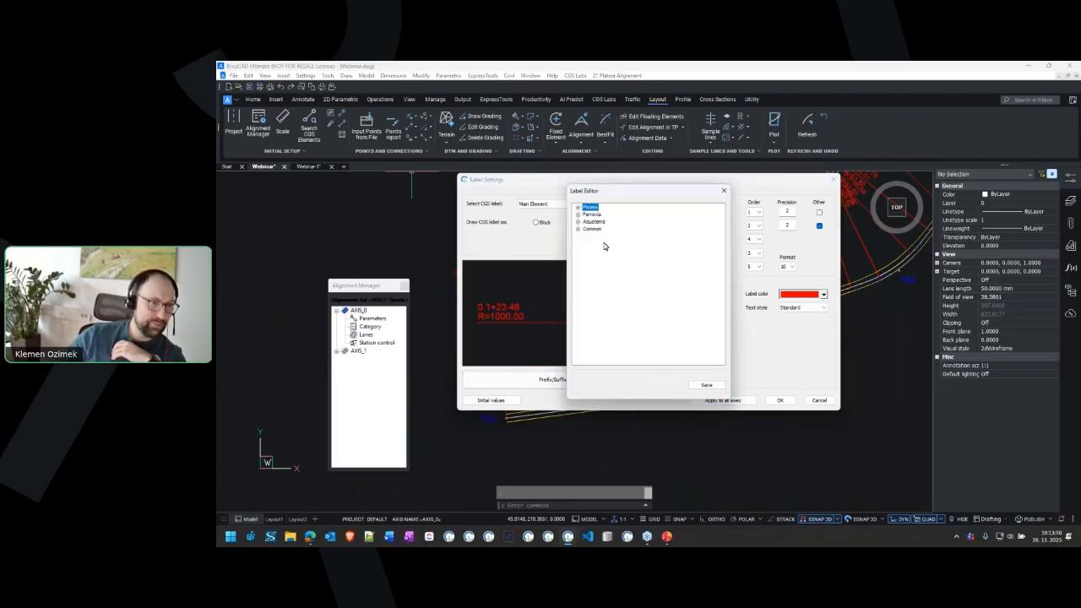
{"action": "left_click", "coordinate": [578, 209]}
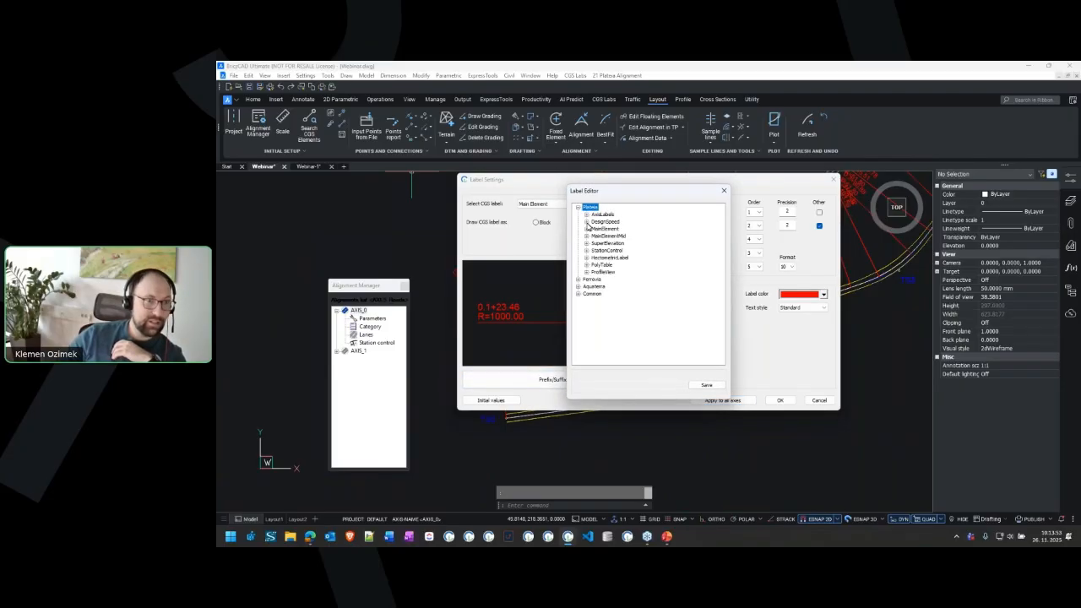
{"action": "left_click", "coordinate": [586, 221]}
{"action": "left_click", "coordinate": [594, 229]}
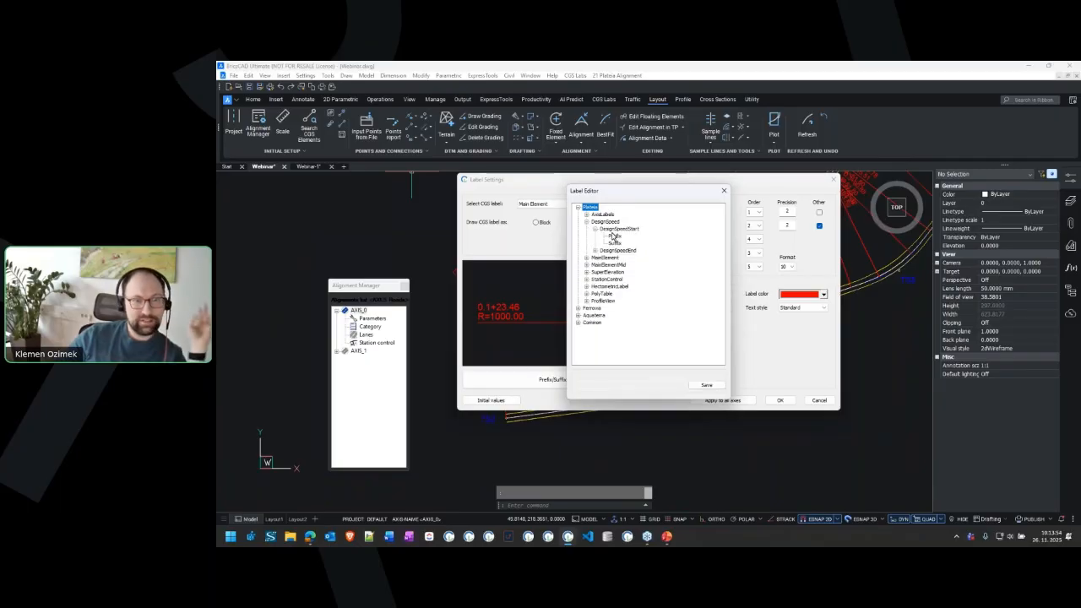
{"action": "left_click", "coordinate": [724, 190]}
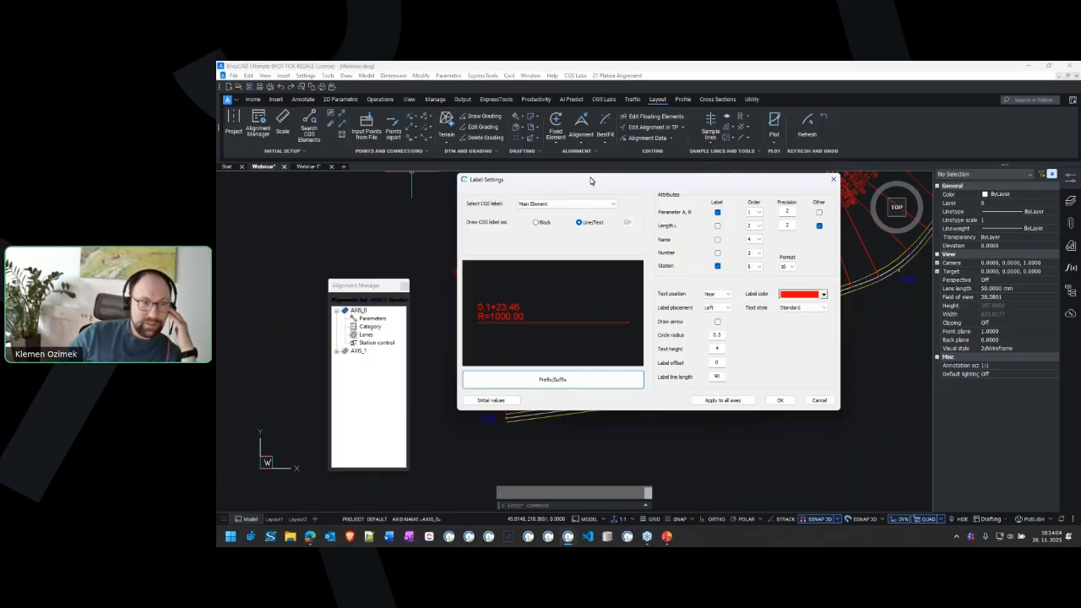
Reset the label parameters to factory defaults, then close the label settings without applying them
{"action": "mouse_move", "coordinate": [590, 181]}
{"action": "left_mouse_down"}
{"action": "mouse_move", "coordinate": [825, 240]}
{"action": "mouse_move", "coordinate": [862, 214]}
{"action": "mouse_move", "coordinate": [698, 188]}
{"action": "mouse_move", "coordinate": [802, 222]}
{"action": "mouse_move", "coordinate": [740, 198]}
{"action": "left_mouse_up"}
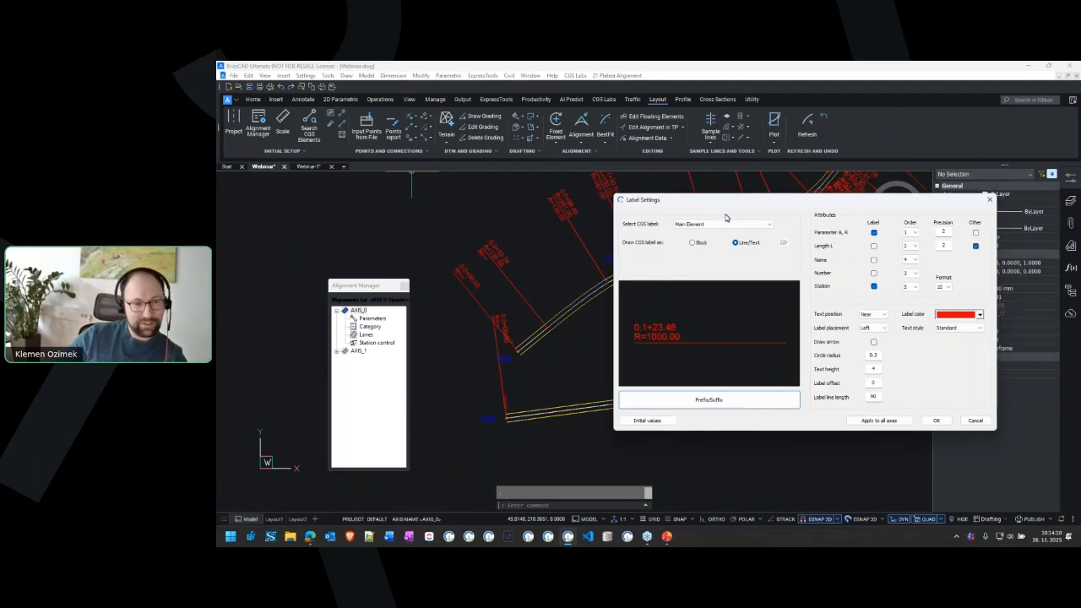
{"action": "left_click", "coordinate": [648, 420]}
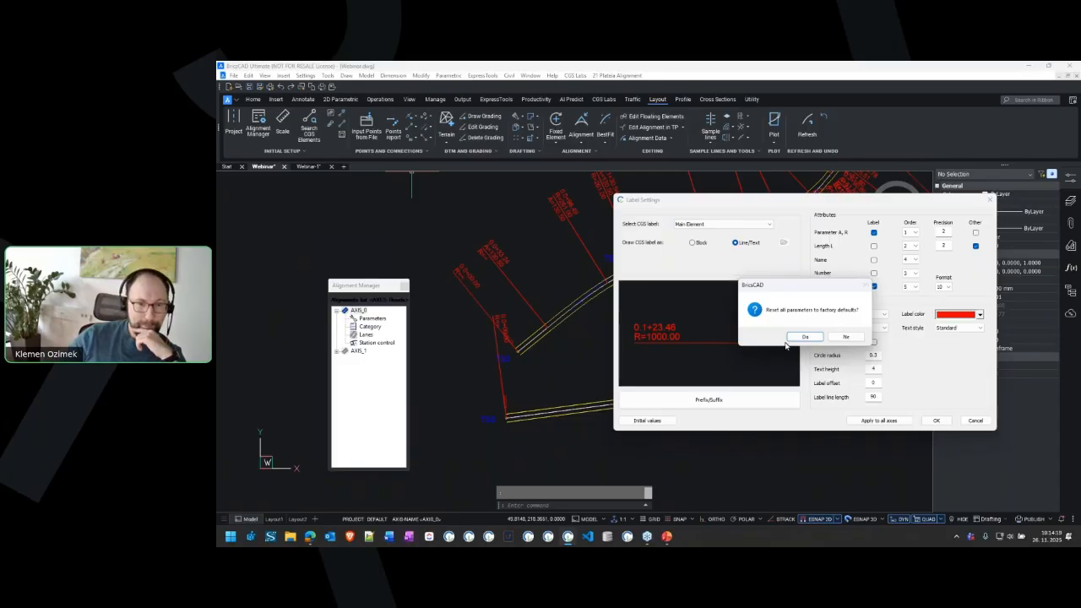
{"action": "left_click", "coordinate": [815, 339]}
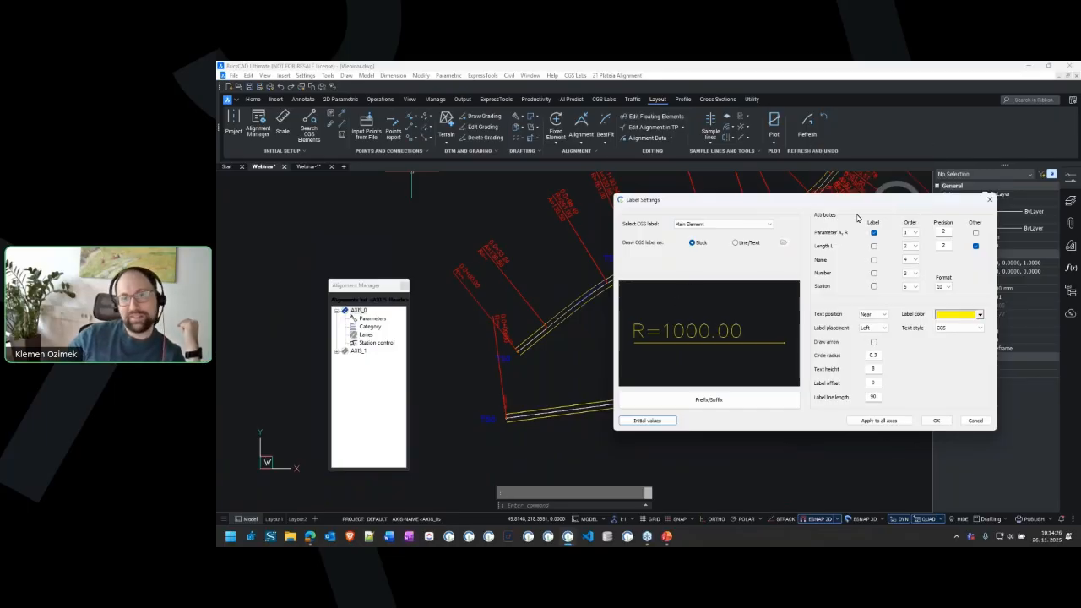
{"action": "left_click_drag", "start_coordinate": [893, 206], "coordinate": [846, 198]}
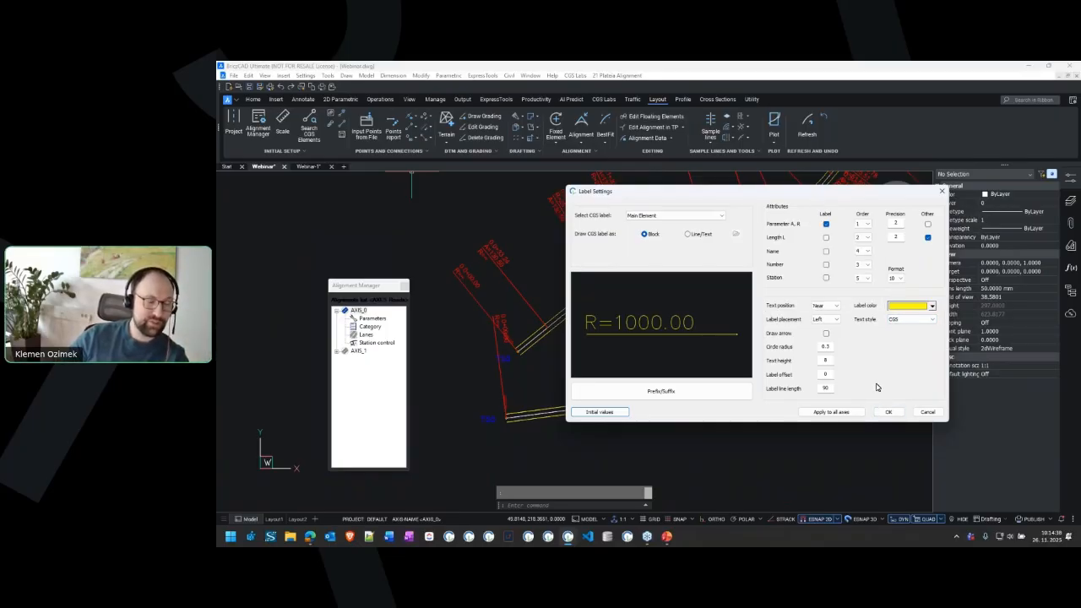
{"action": "left_click", "coordinate": [941, 191]}
Reopen the label settings, examine the options of the Sample Line label and close them without changes
{"action": "left_click", "coordinate": [331, 115]}
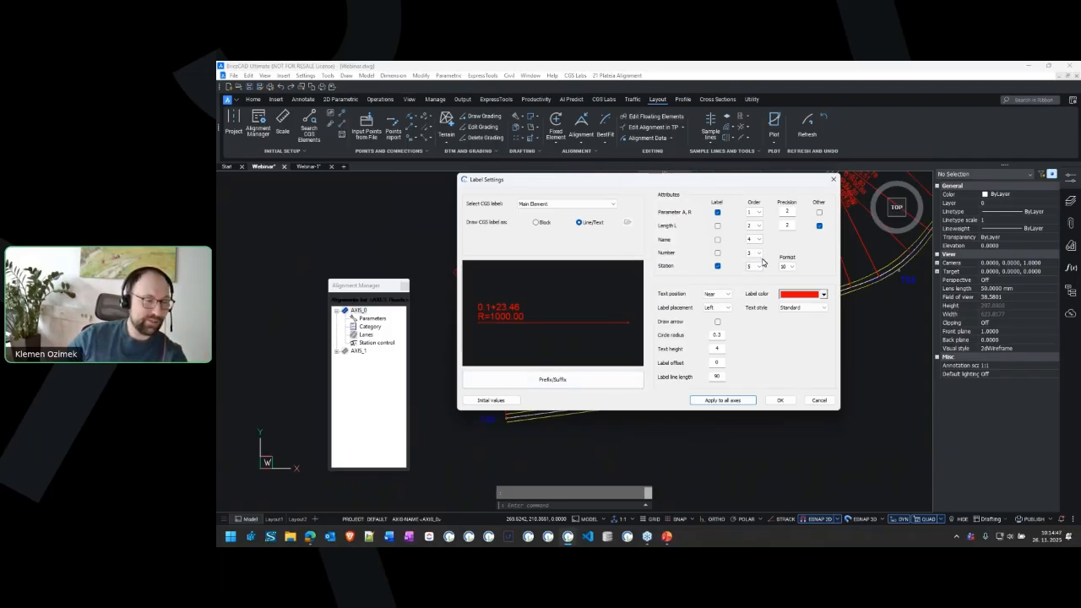
{"action": "left_click_drag", "start_coordinate": [689, 188], "coordinate": [747, 193]}
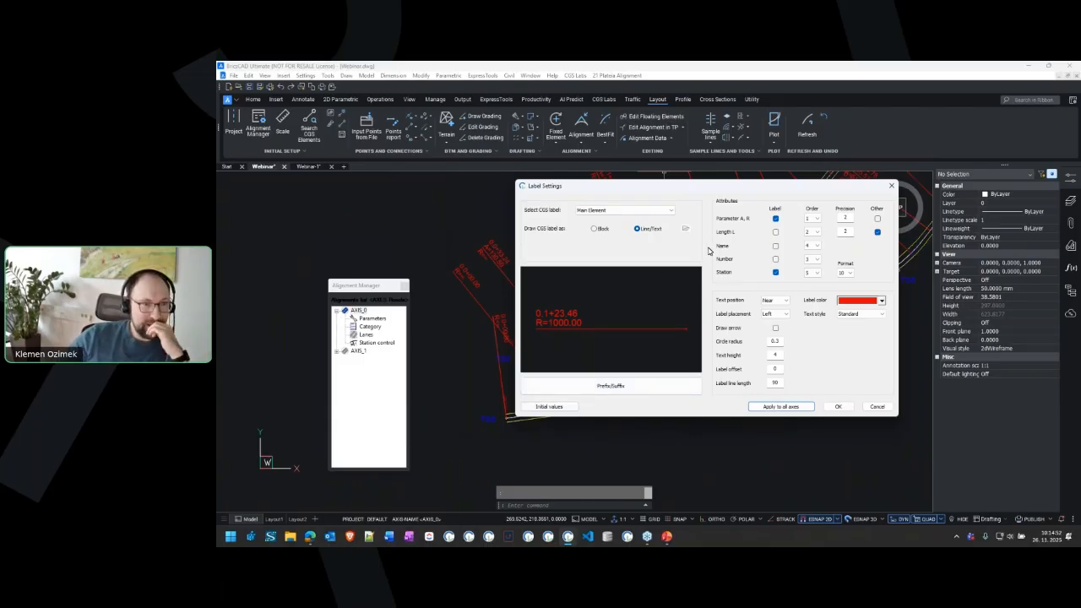
{"action": "left_click", "coordinate": [643, 212]}
{"action": "left_click", "coordinate": [627, 224]}
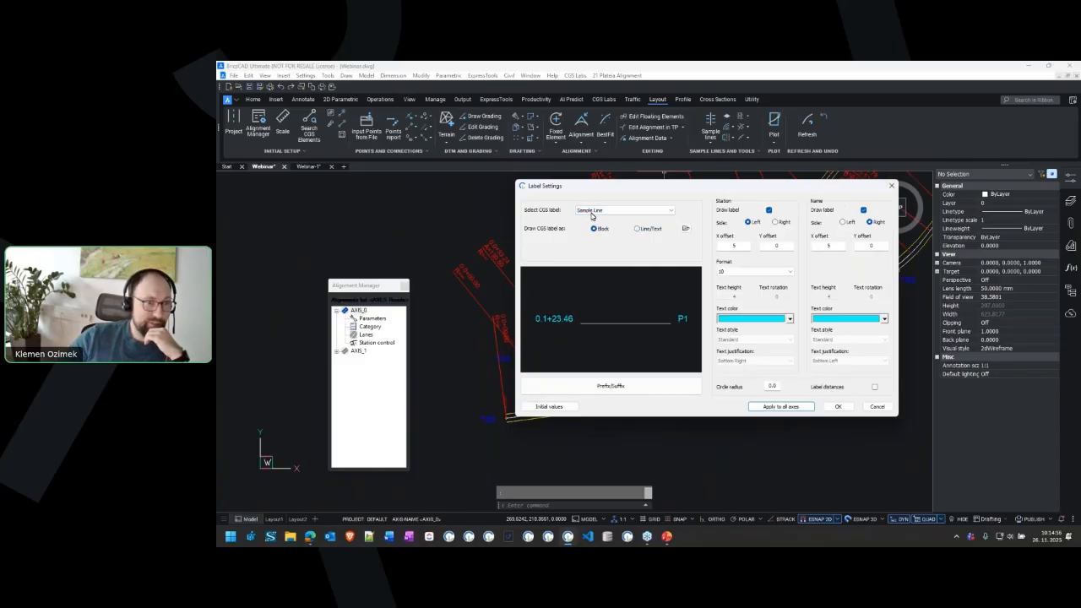
{"action": "left_click", "coordinate": [890, 185]}
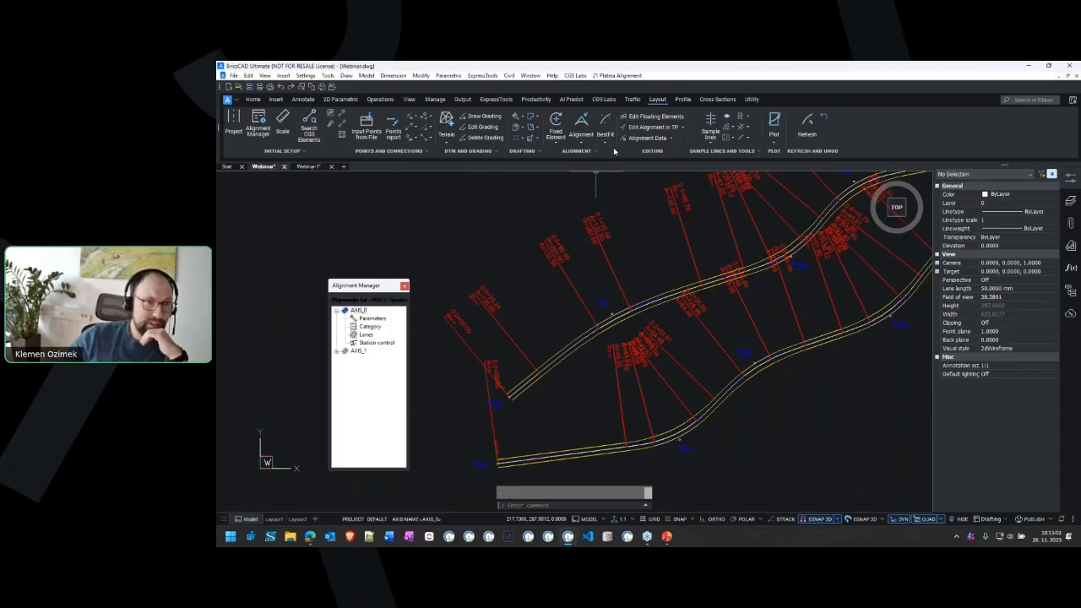
Draw equidistant sample lines over the whole interval of AXIS_0 at 20 m spacing and at the end point, with name prefix P
{"action": "left_click", "coordinate": [710, 123]}
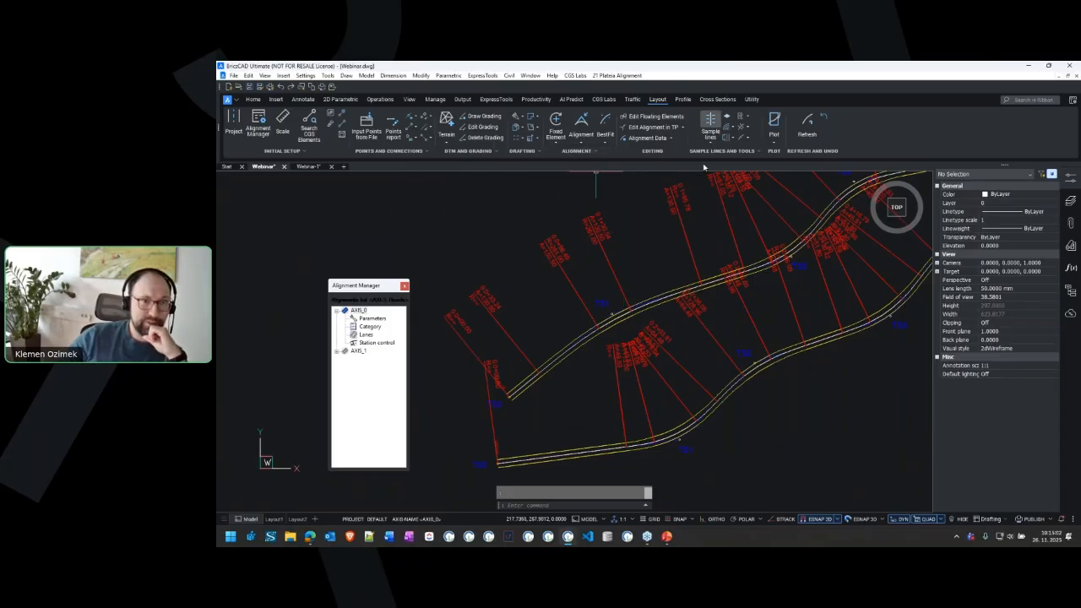
{"action": "left_click", "coordinate": [623, 393]}
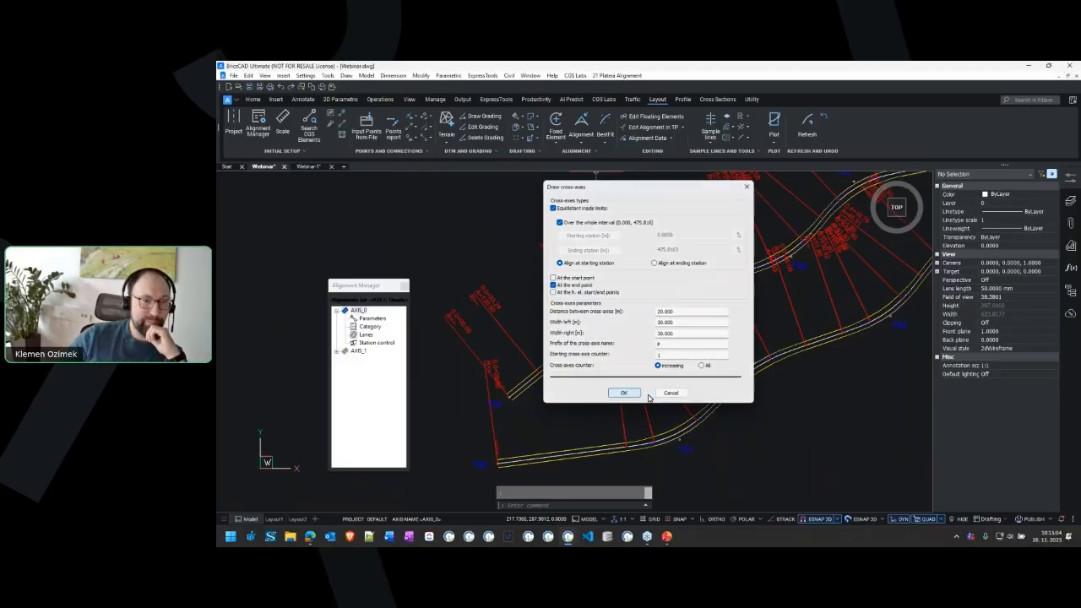
{"action": "scroll", "coordinate": [634, 313], "scroll_direction": "up", "scroll_amount": 5}
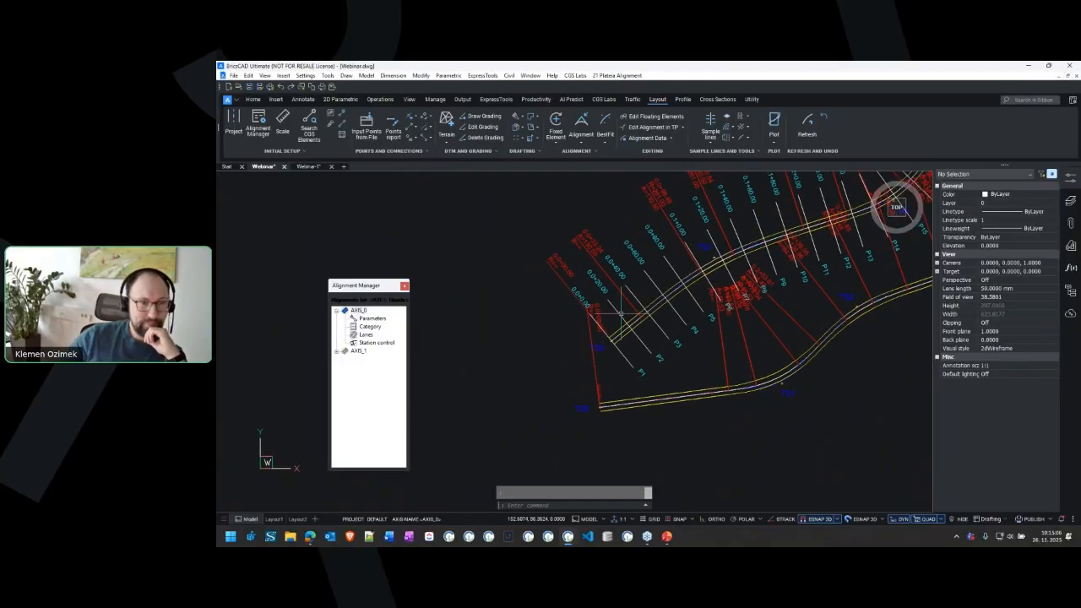
Inspect the properties of the station label and the name label on sample line P1, and clear the selection
{"action": "left_click", "coordinate": [549, 284]}
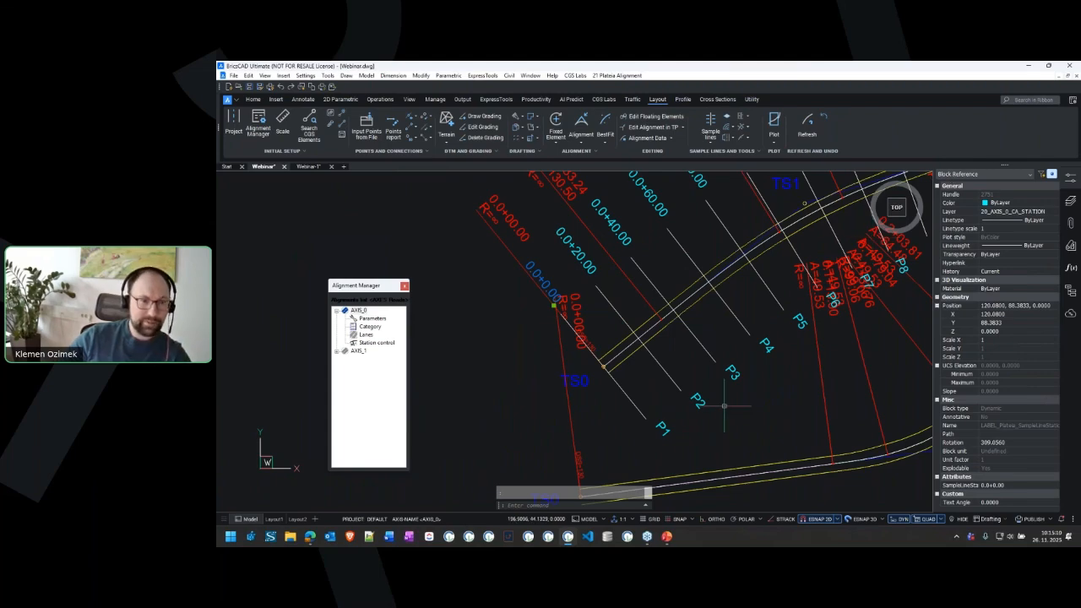
{"action": "left_click", "coordinate": [660, 427]}
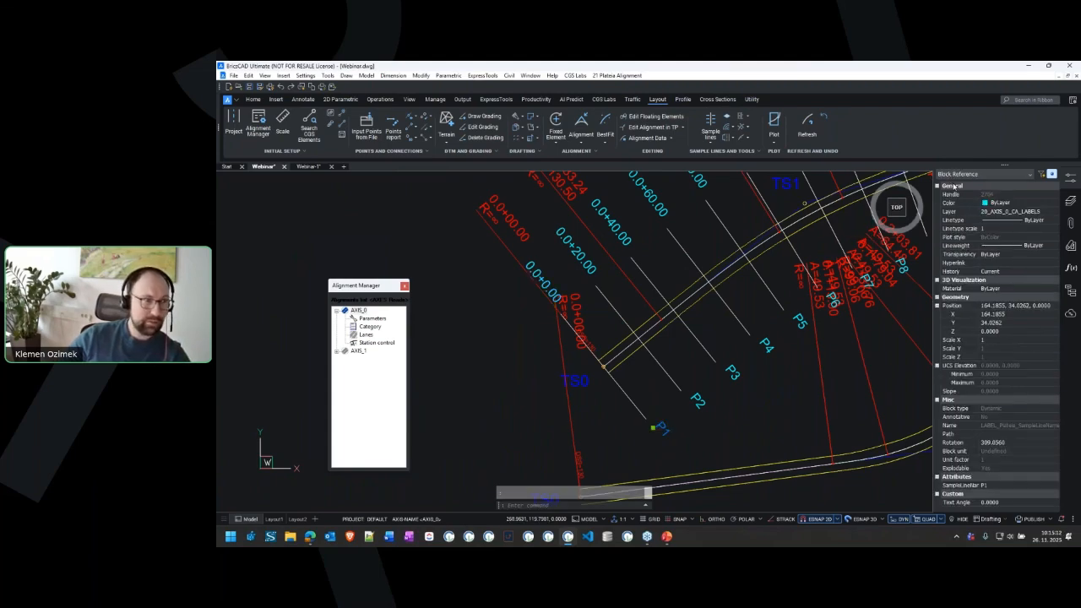
{"action": "key", "text": "Escape"}
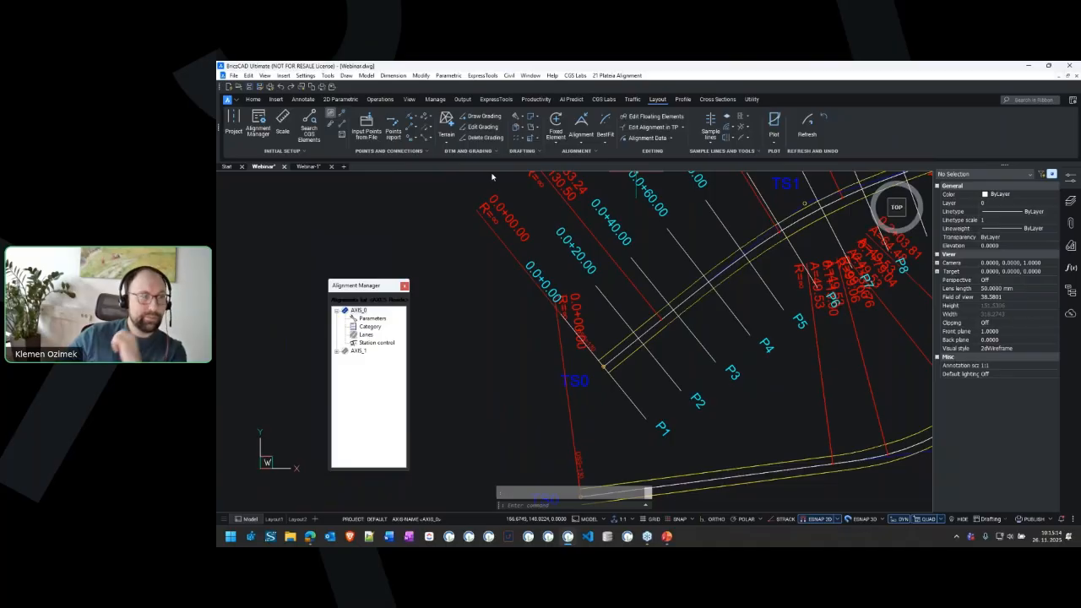
Reopen the label settings for the Sample Line label, compare the Block and Line/Text drawing modes, and choose Line/Text
{"action": "left_click_drag", "start_coordinate": [571, 182], "coordinate": [609, 187]}
{"action": "left_click", "coordinate": [596, 210]}
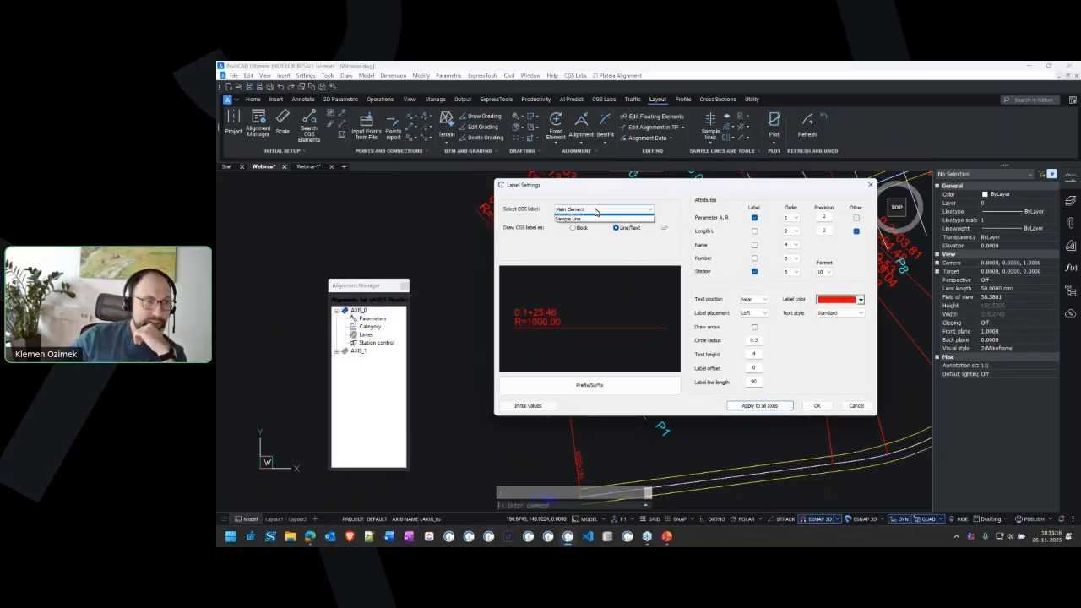
{"action": "left_click", "coordinate": [591, 218]}
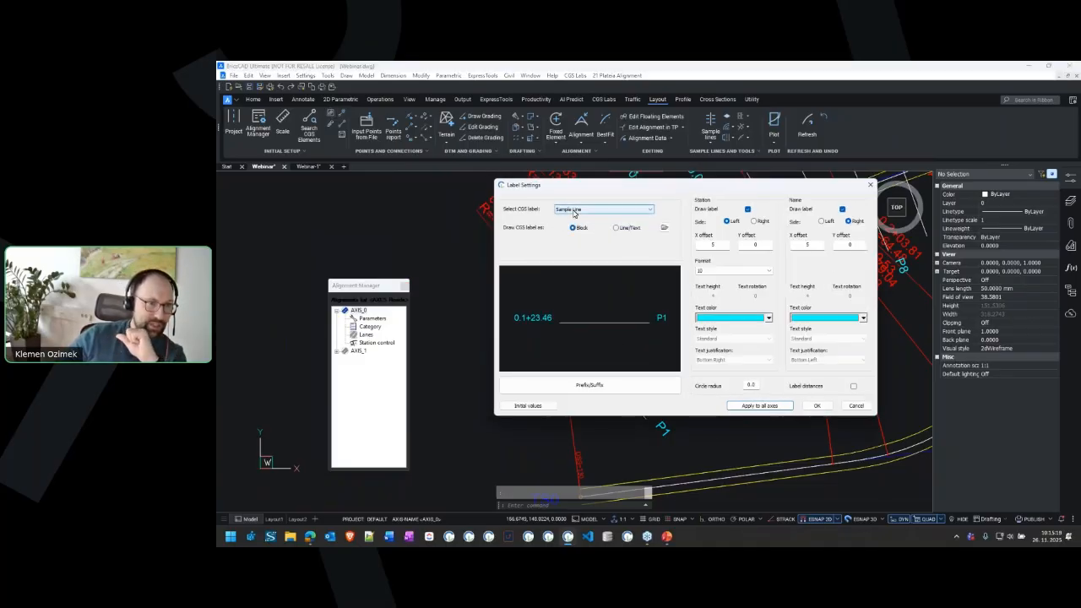
{"action": "left_click", "coordinate": [616, 227]}
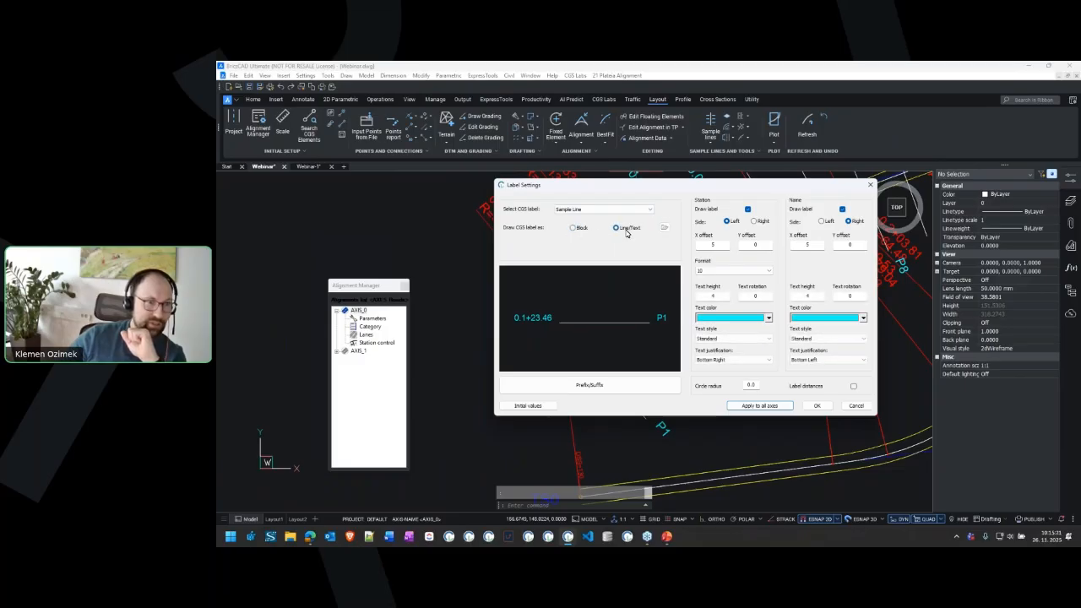
{"action": "left_click", "coordinate": [573, 228]}
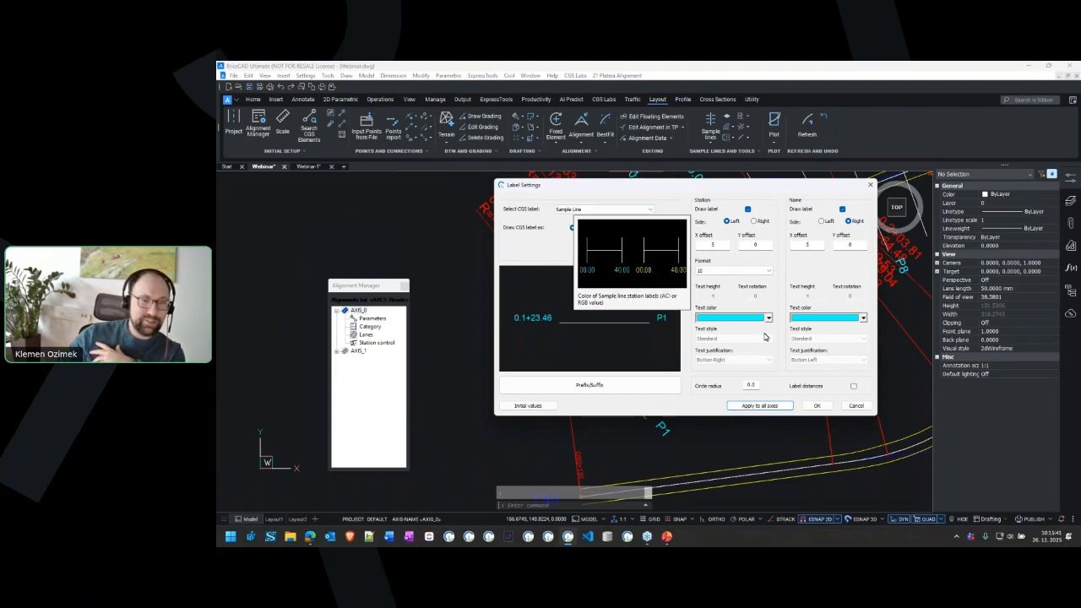
{"action": "left_click", "coordinate": [617, 228]}
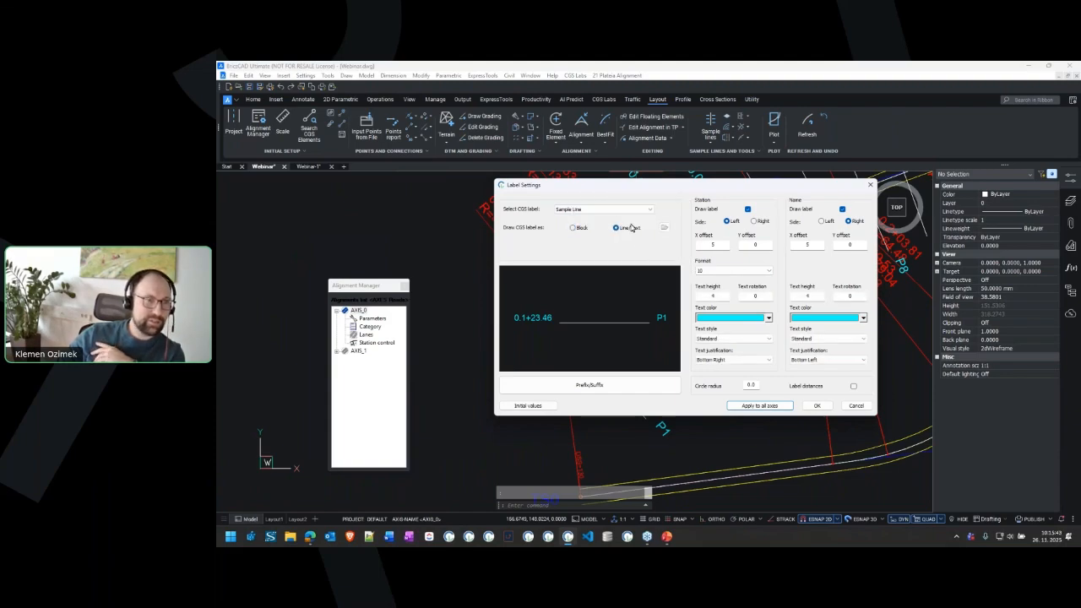
Try a station text height of 8, set it back to 4, and change the station text color to green and finally yellow
{"action": "double_click", "coordinate": [726, 296]}
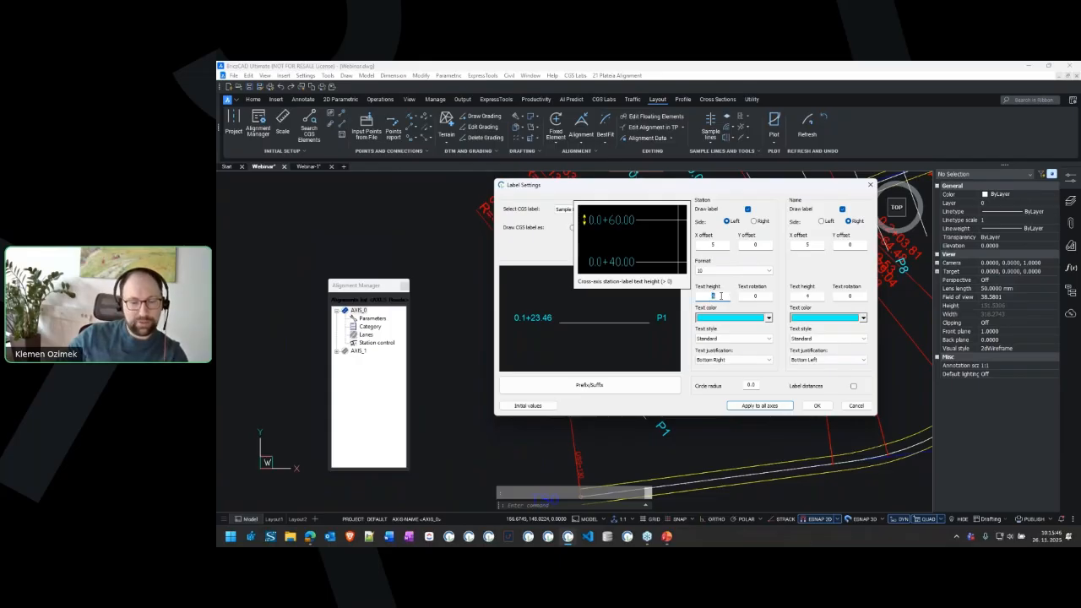
{"action": "type", "text": "8"}
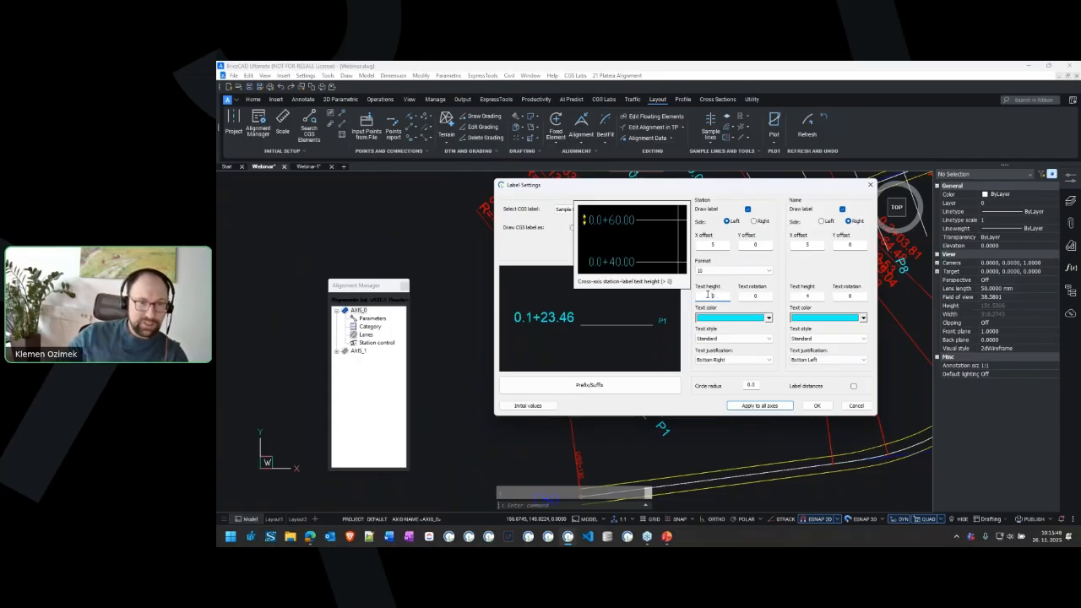
{"action": "type", "text": "4"}
{"action": "left_click", "coordinate": [742, 320]}
{"action": "left_click", "coordinate": [732, 343]}
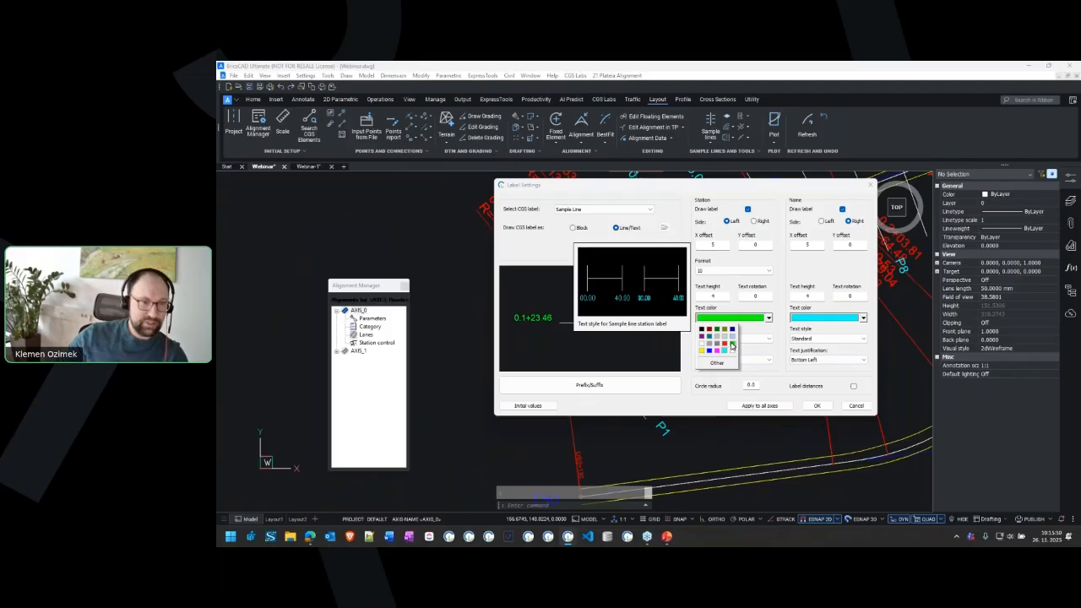
{"action": "left_click", "coordinate": [718, 321]}
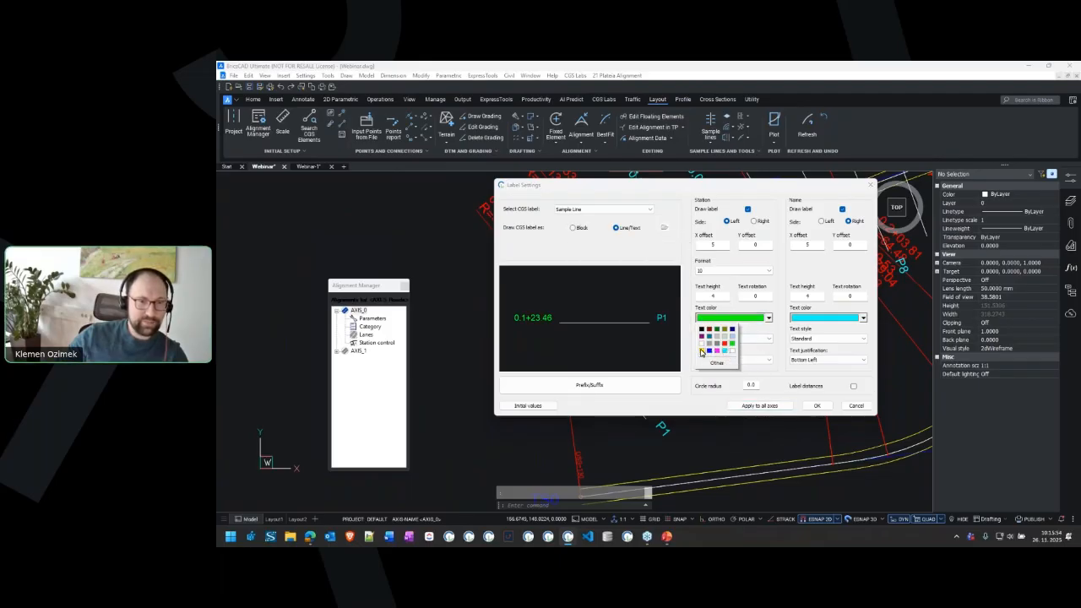
{"action": "left_click", "coordinate": [701, 351]}
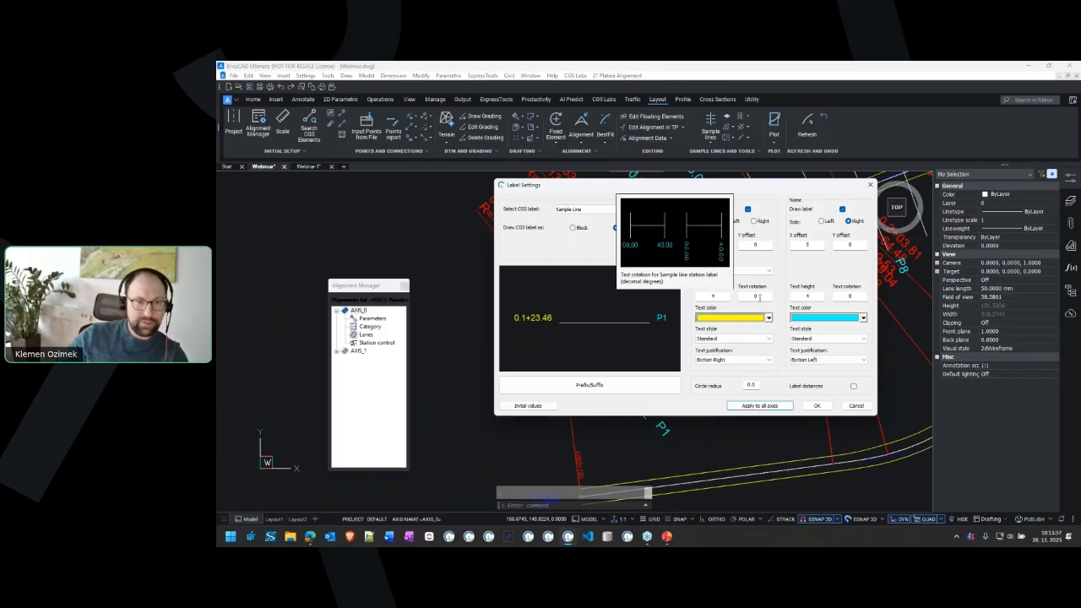
Set the station text rotation to 90 with Standard text style and Center justification, and accept the label settings
{"action": "left_click_drag", "start_coordinate": [759, 296], "coordinate": [722, 296]}
{"action": "type", "text": "90"}
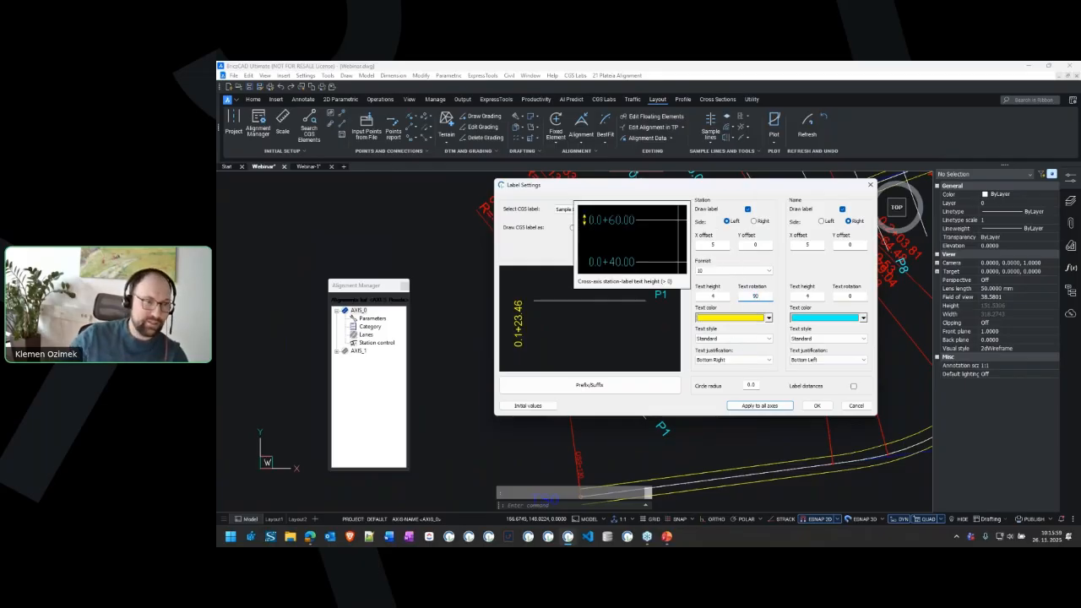
{"action": "left_click", "coordinate": [712, 360]}
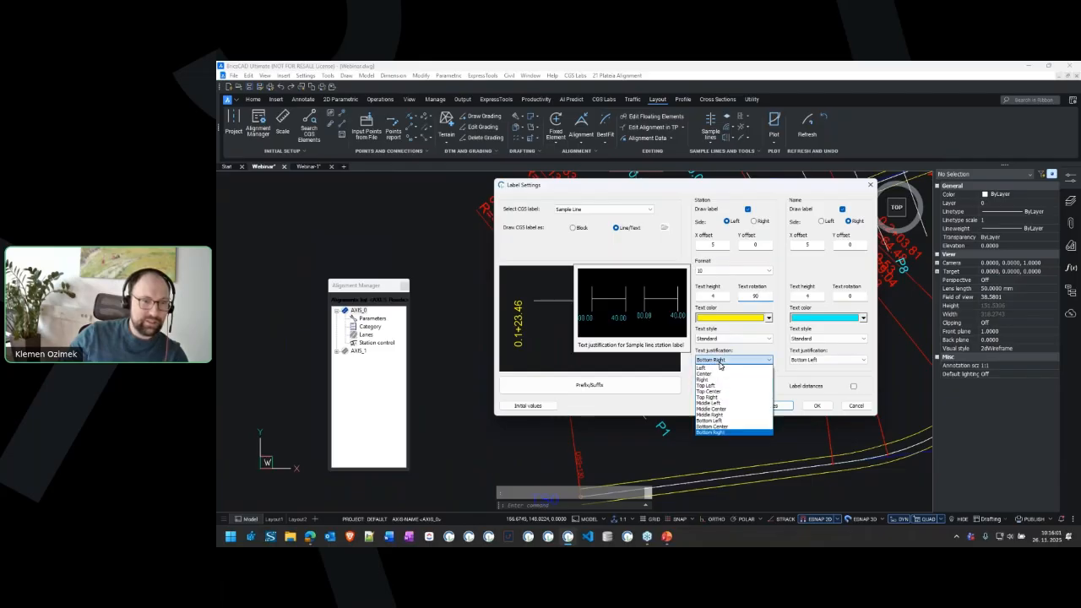
{"action": "left_click", "coordinate": [722, 375]}
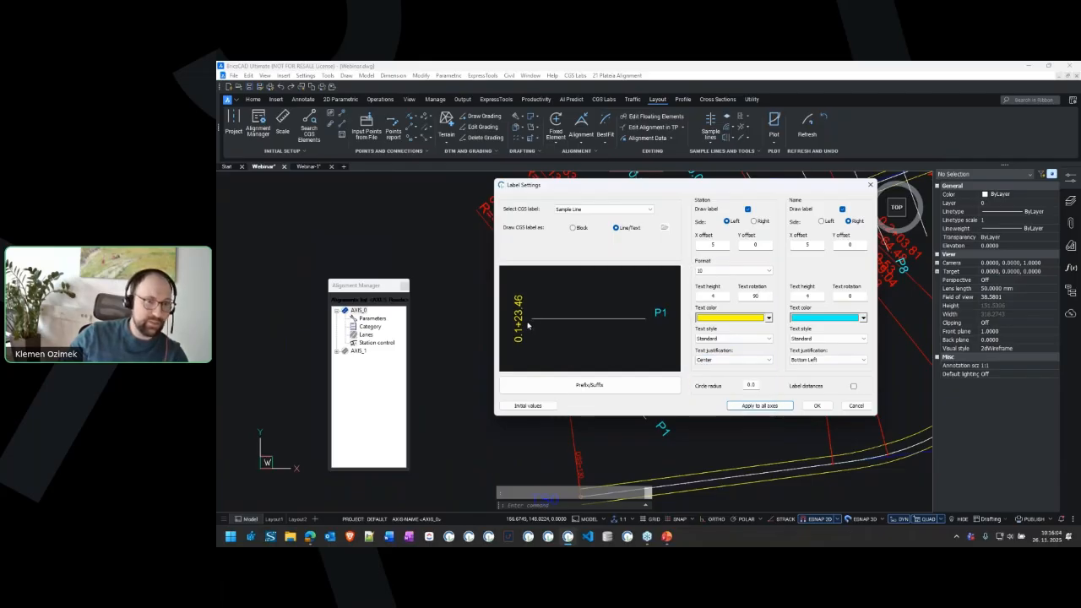
{"action": "left_click", "coordinate": [733, 339]}
{"action": "left_click", "coordinate": [735, 342]}
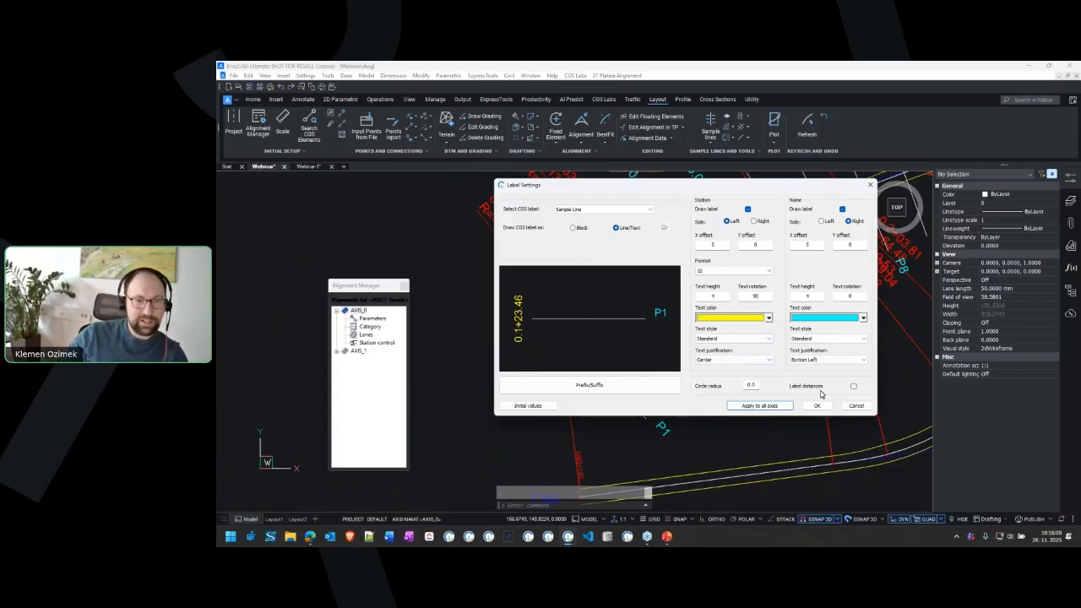
{"action": "mouse_move", "coordinate": [855, 389]}
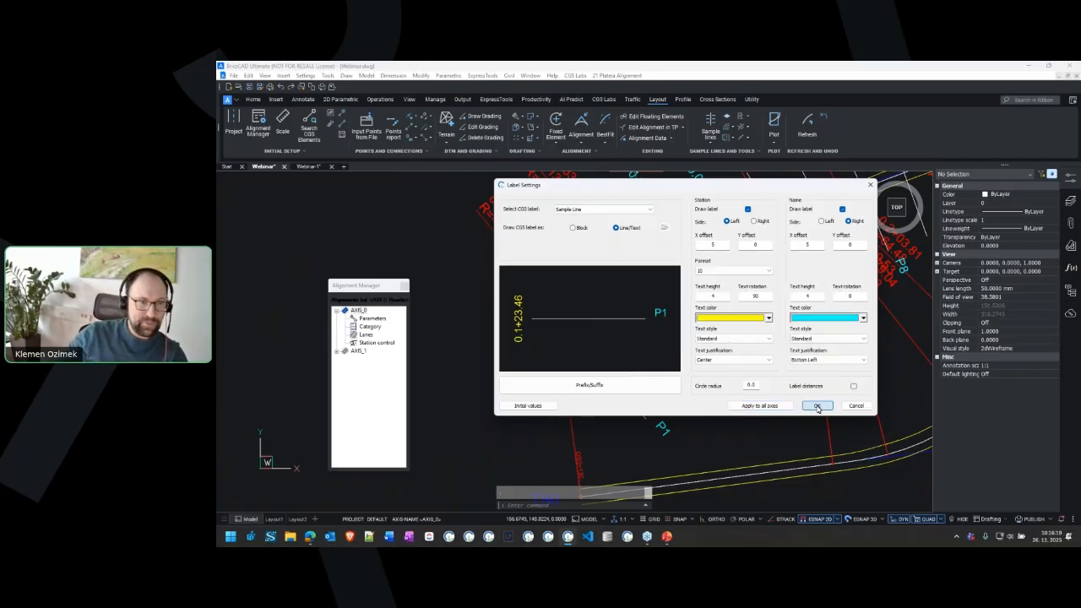
Set the sample line station text height to 1, accept the label settings, and review the station labels along the axis
{"action": "middle_click_drag", "start_coordinate": [638, 341], "coordinate": [549, 421]}
{"action": "middle_click_drag", "start_coordinate": [581, 322], "coordinate": [584, 345]}
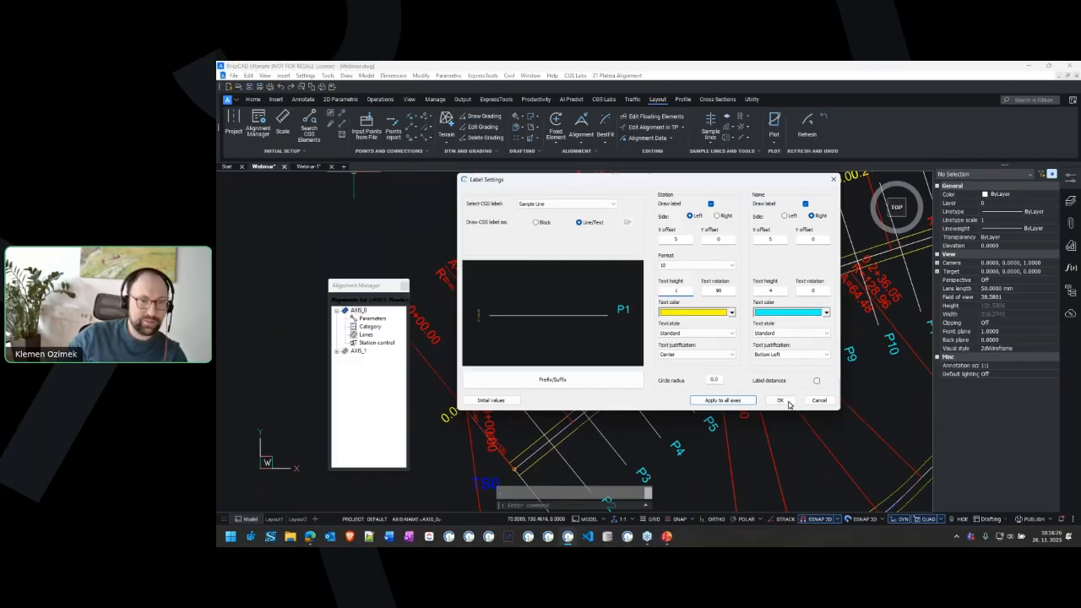
{"action": "left_click", "coordinate": [785, 401]}
{"action": "scroll", "coordinate": [506, 373], "scroll_direction": "up", "scroll_amount": 6}
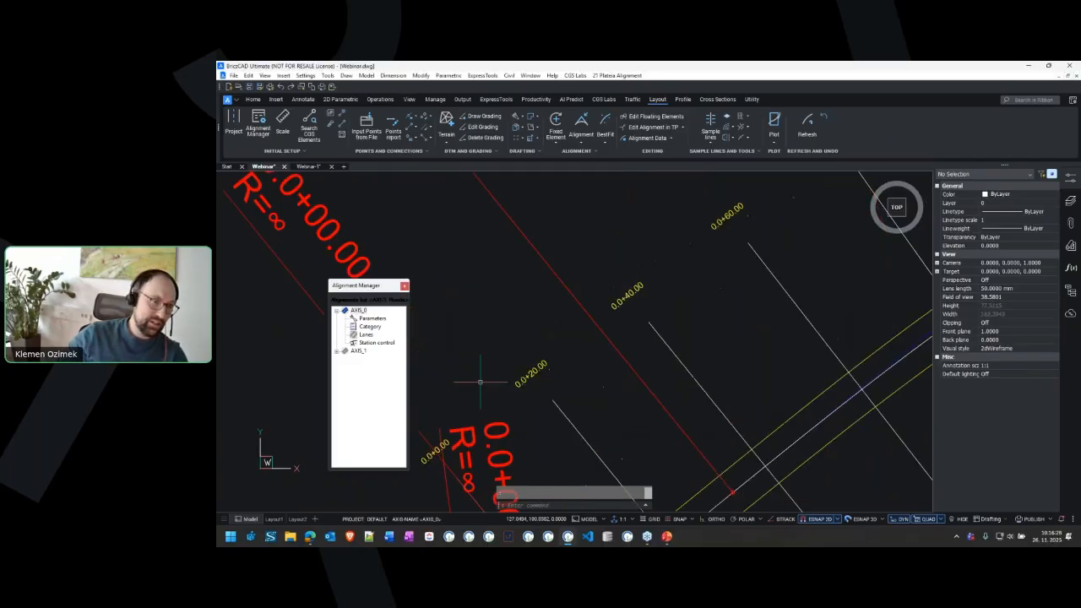
{"action": "middle_click_drag", "start_coordinate": [680, 360], "coordinate": [549, 452]}
{"action": "middle_click_drag", "start_coordinate": [921, 266], "coordinate": [716, 319]}
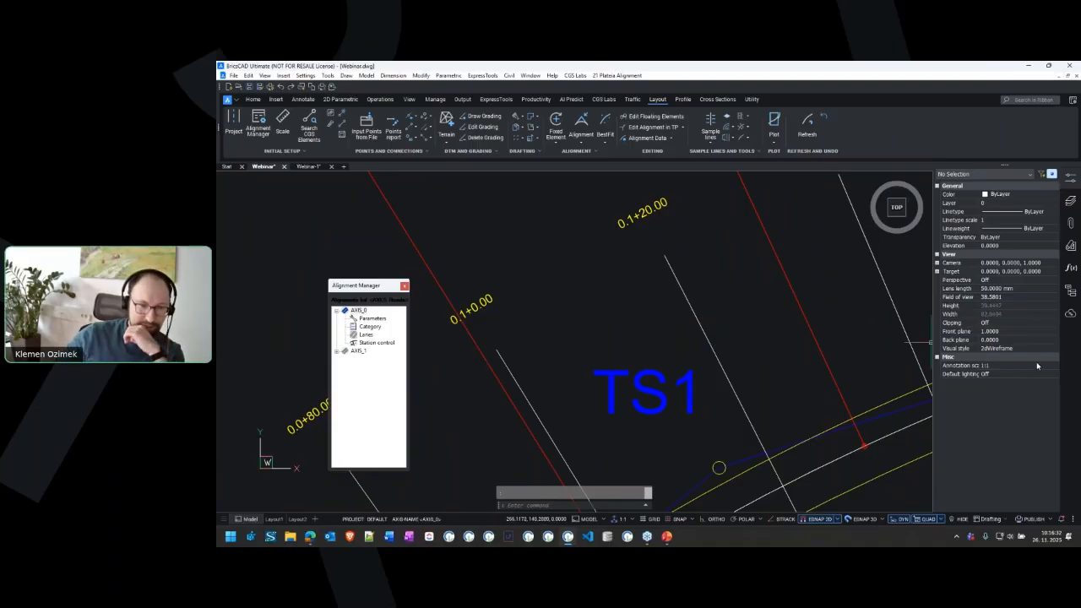
{"action": "scroll", "coordinate": [772, 374], "scroll_direction": "down", "scroll_amount": 5}
{"action": "scroll", "coordinate": [672, 340], "scroll_direction": "up", "scroll_amount": 2}
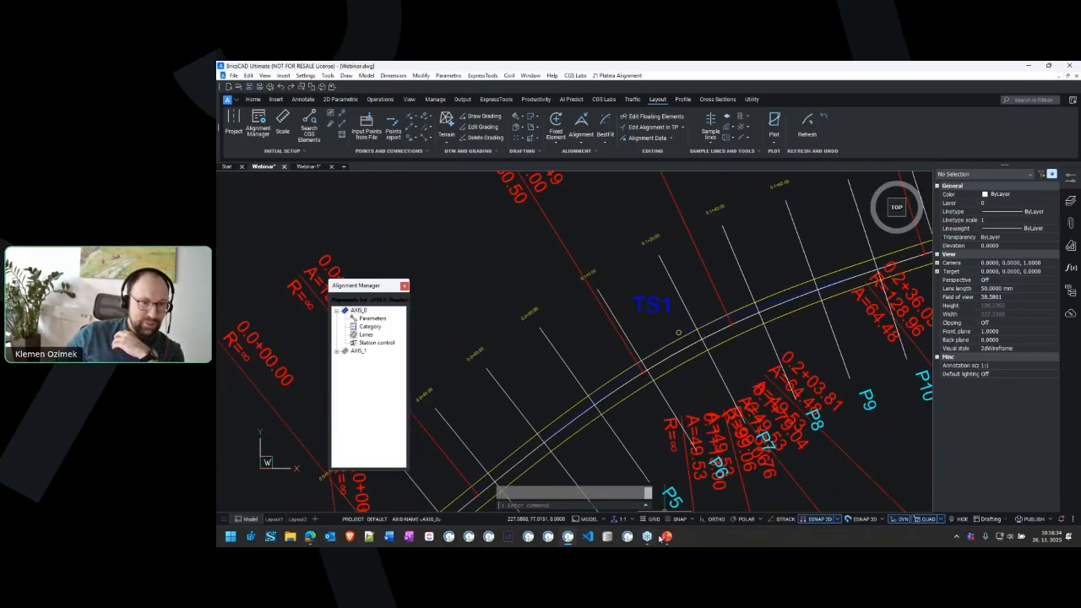